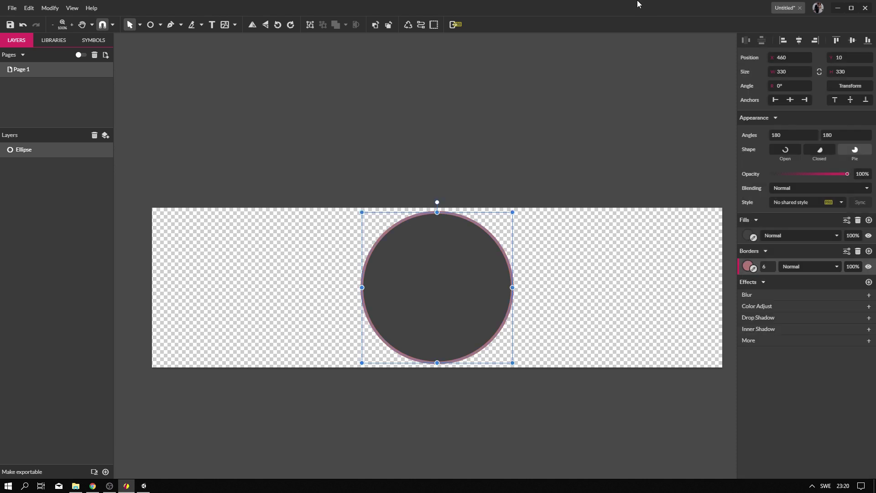
Step: Add the text "MICHODEV" near the upper part of the circle
click(800, 274)
click(441, 198)
click(211, 24)
click(332, 246)
text(MICHODEV)
key(Escape)
Step: Set the MICHODEV text's font size to 158 and its colour to white
click(849, 149)
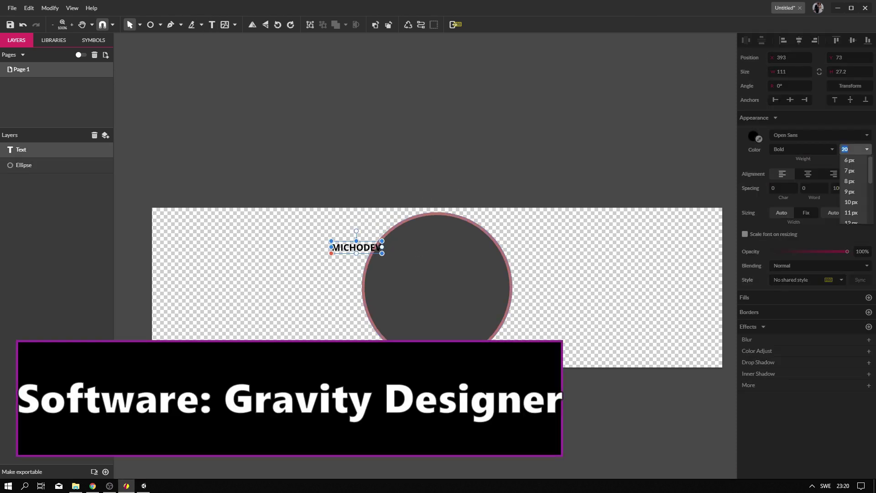
text(158)
key(Return)
click(753, 136)
click(786, 199)
click(740, 156)
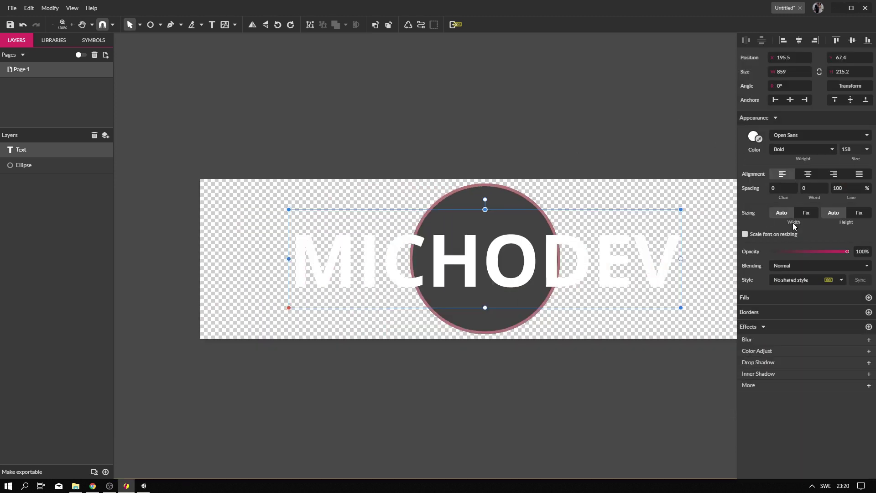
Step: Add a border of width 6 to the text, coloured with the circle's sampled dark grey fill
click(868, 312)
click(753, 329)
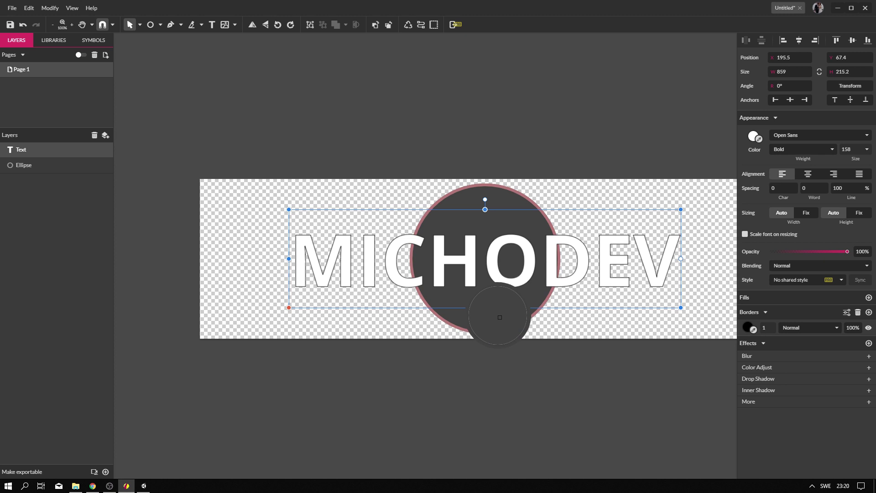
click(468, 201)
drag(767, 327, 734, 320)
text(5)
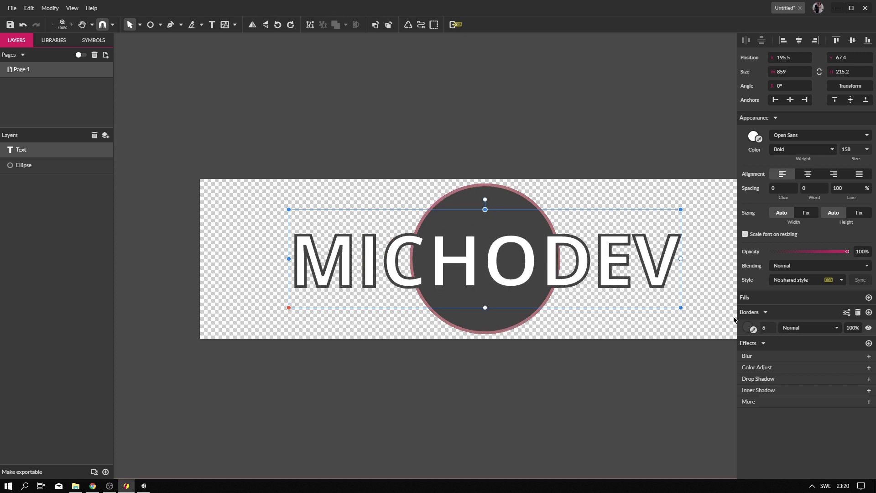
Step: Recolour the text's border with the dusty pink sampled from the circle's outline
click(846, 312)
click(753, 330)
click(514, 191)
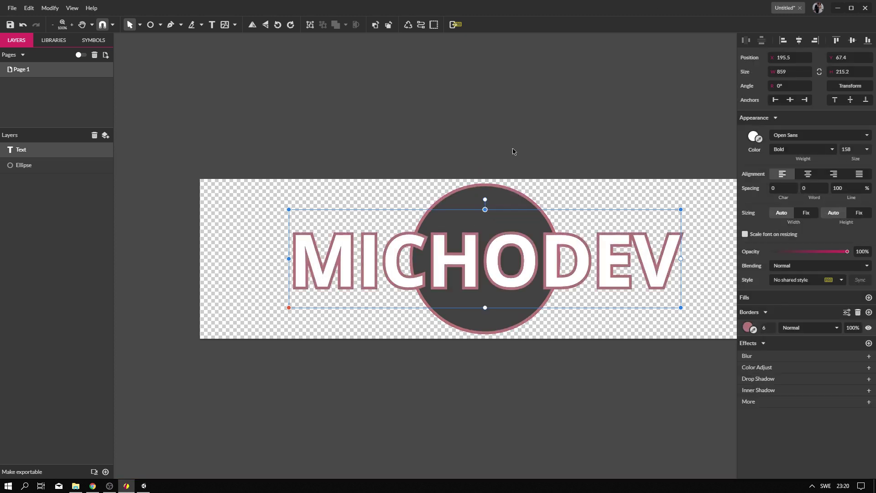
Step: Add a dark drop shadow to both the MICHODEV text and the circle
click(515, 150)
ctrl+scroll(460, 209, up, 1)
click(605, 302)
shift+click(23, 166)
click(868, 262)
click(868, 303)
text(1250)
click(807, 299)
text(10)
click(464, 59)
ctrl+scroll(450, 95, down, 1)
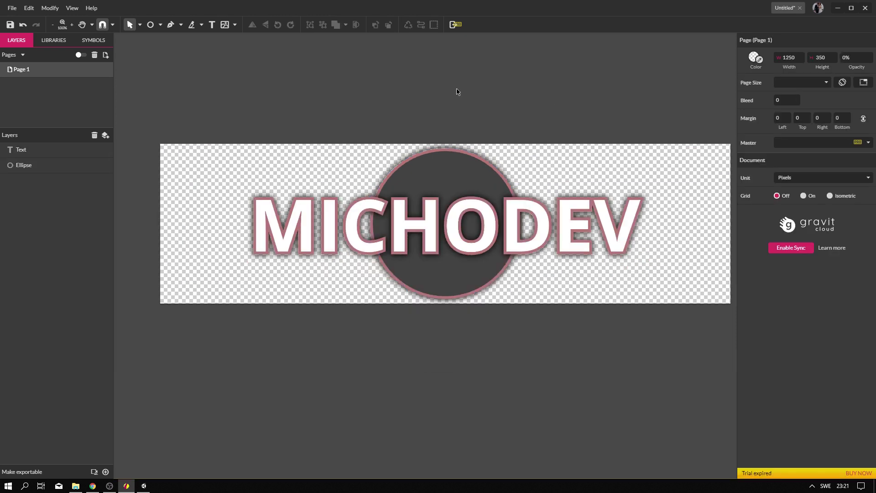
Step: Create an export slice covering the whole logo and align its upper edge with the page's upper edge
middle_drag(449, 94, 457, 140)
middle_drag(254, 104, 249, 119)
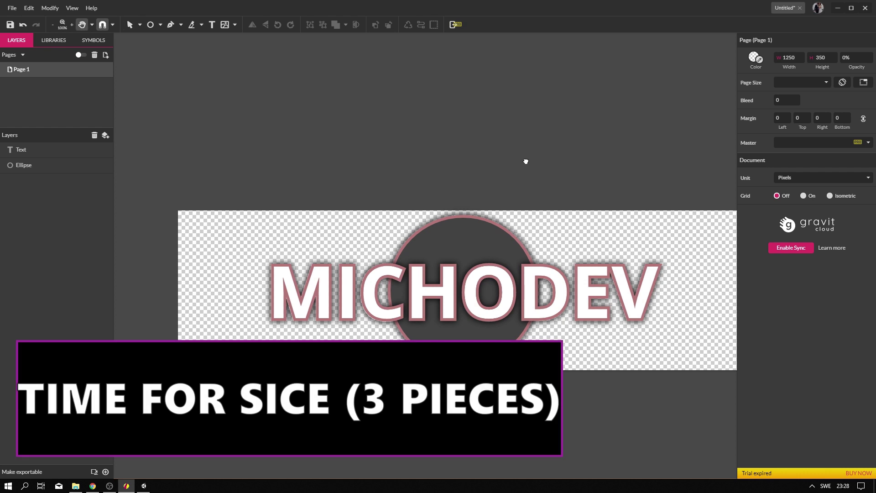
middle_drag(525, 161, 497, 147)
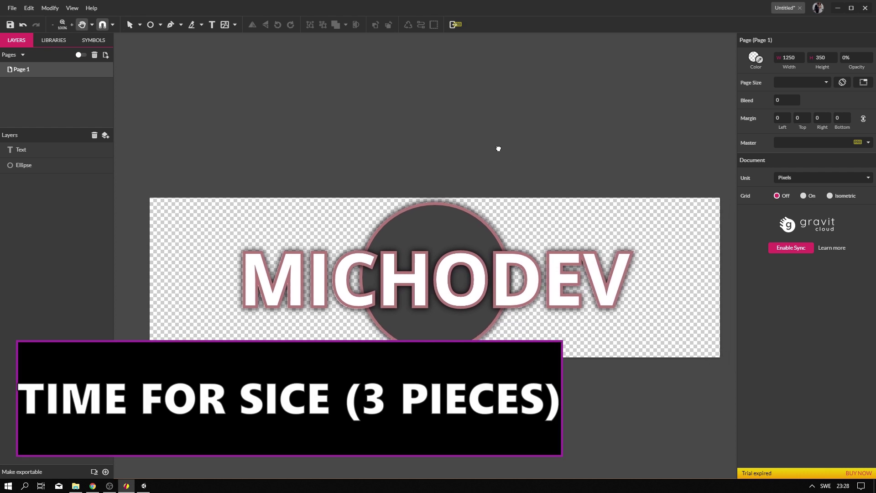
click(94, 472)
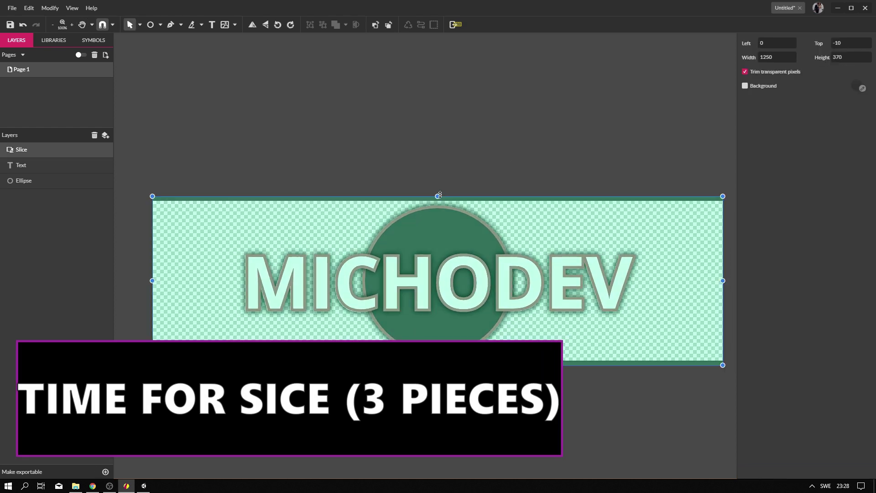
click(447, 164)
Step: Switch to the Calculator and compute 350/3, a third of the page height
key(super)
text(calc)
key(Return)
text(350/3=)
key(alt+Tab)
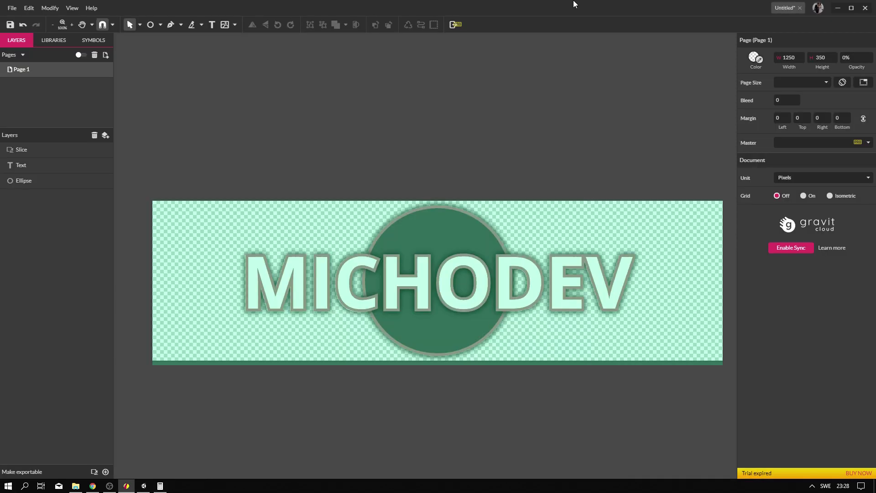
Step: Set the slice's height to 116 so it covers the upper third of the logo
click(181, 318)
click(842, 57)
key(alt+Tab)
key(alt+Tab)
key(Return)
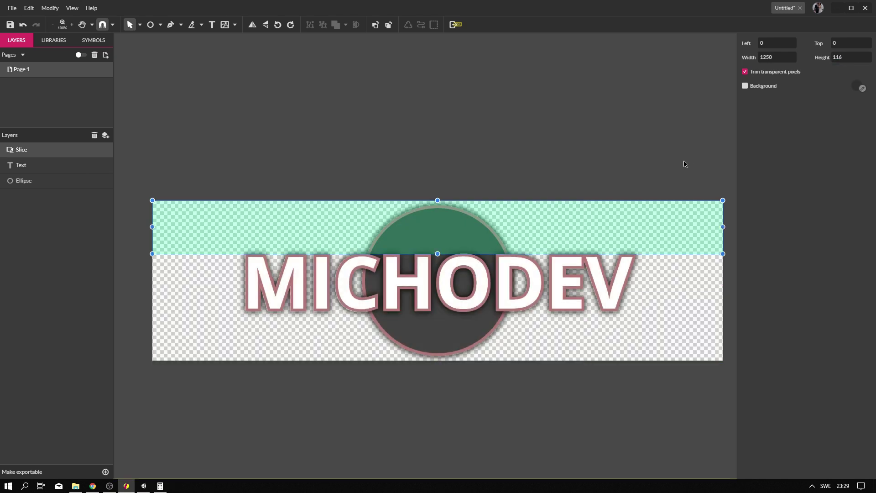
Step: Duplicate the slice twice, placing one copy over the middle third and one over the lower third at top 233
key(ctrl+d)
drag(590, 228, 594, 276)
key(ctrl+d)
drag(657, 282, 658, 332)
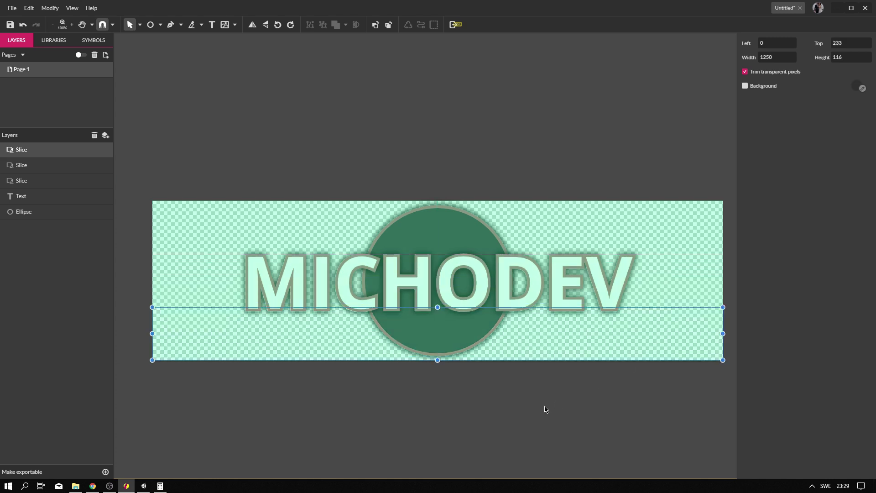
Step: Export all three slices together as PNG images at 1x size
ctrl+scroll(511, 397, up, 3)
click(511, 397)
middle_drag(350, 326, 689, 385)
middle_drag(572, 357, 730, 384)
ctrl+scroll(529, 338, down, 3)
middle_drag(626, 399, 449, 400)
click(34, 182)
shift+click(43, 155)
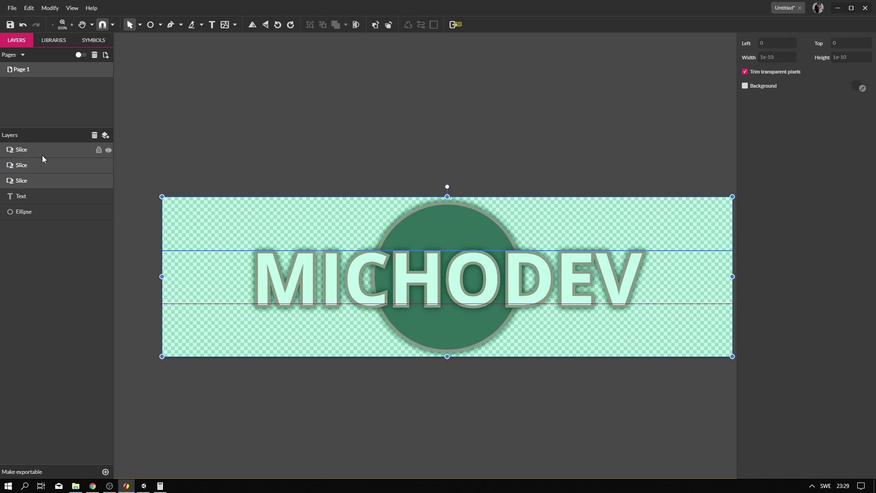
click(105, 472)
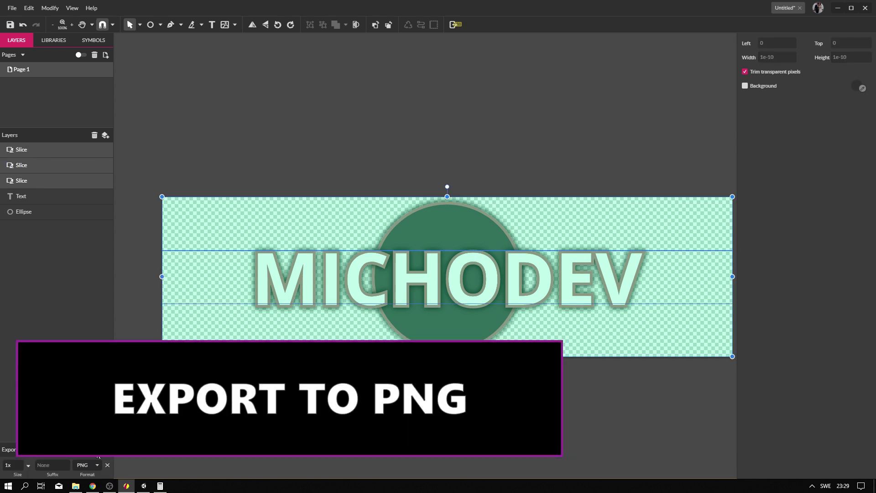
click(97, 461)
click(444, 203)
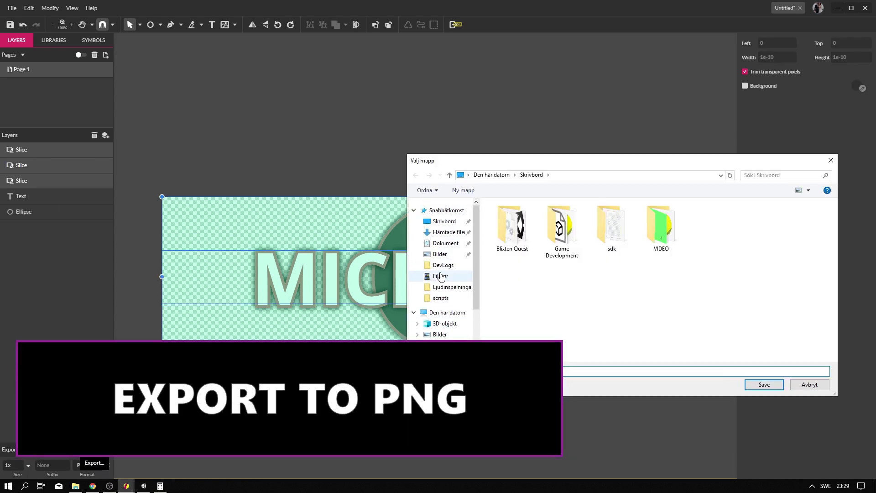
click(757, 385)
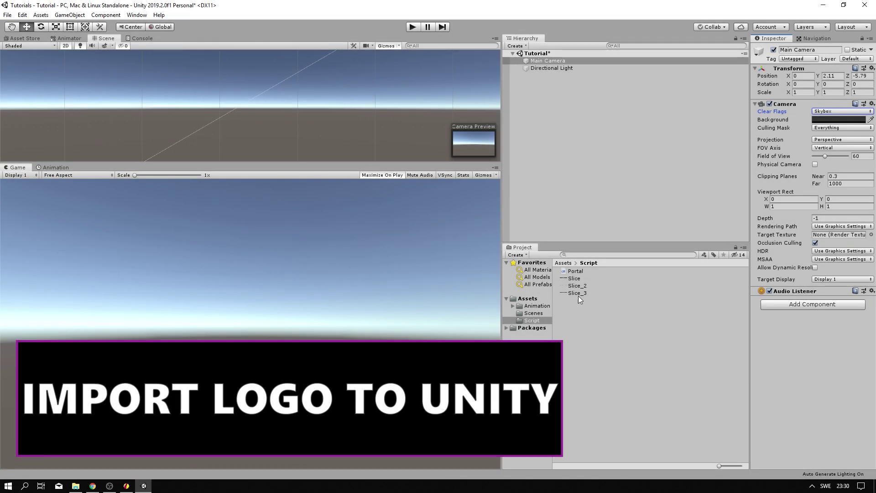
Step: In Unity, change the texture type of Slice, Slice_2 and Slice_3 to Sprite (2D and UI) and apply the import settings
click(578, 293)
shift+click(576, 278)
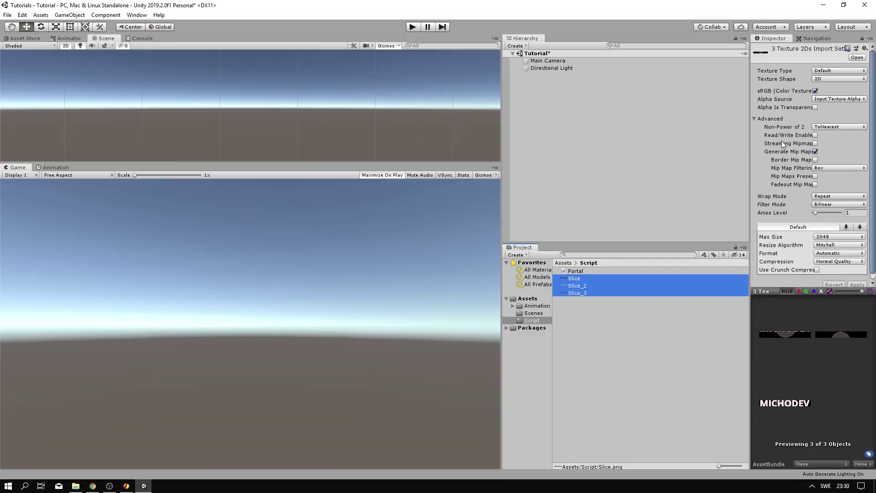
click(835, 70)
click(837, 113)
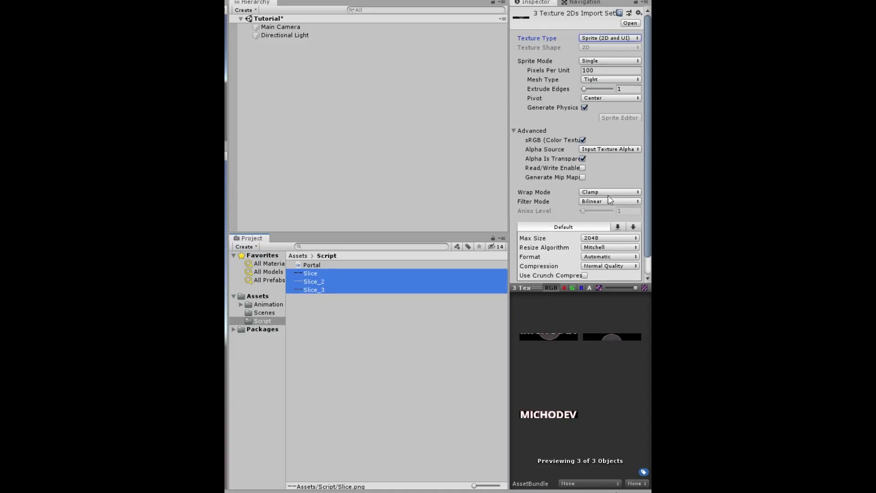
scroll(616, 237, down, 1)
click(630, 275)
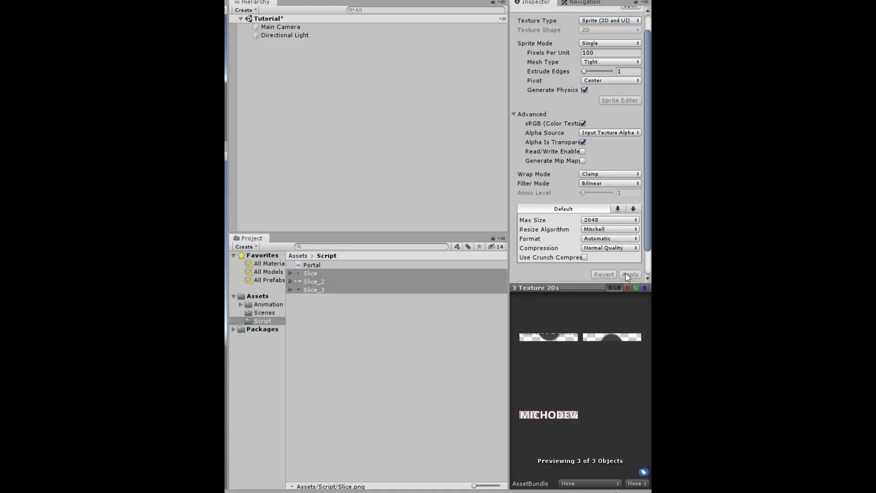
click(626, 333)
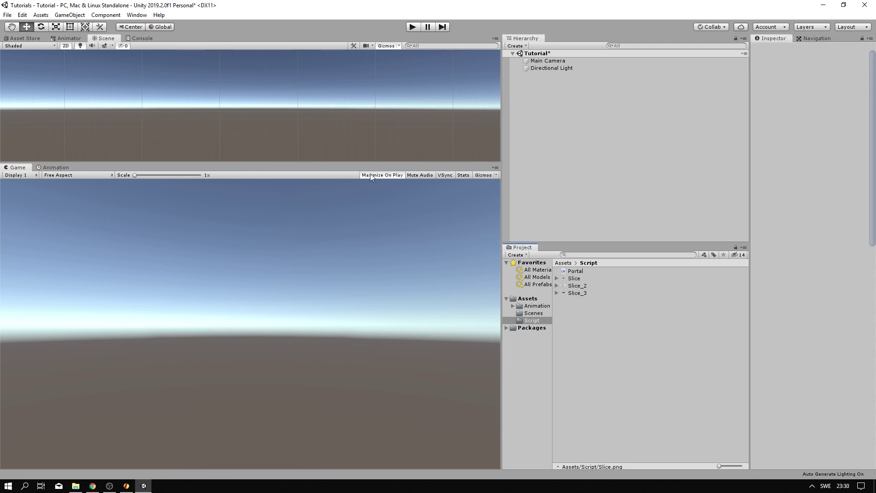
Step: Enlarge the Scene view slightly and set the Main Camera's Clear Flags to Solid Color
drag(344, 162, 348, 189)
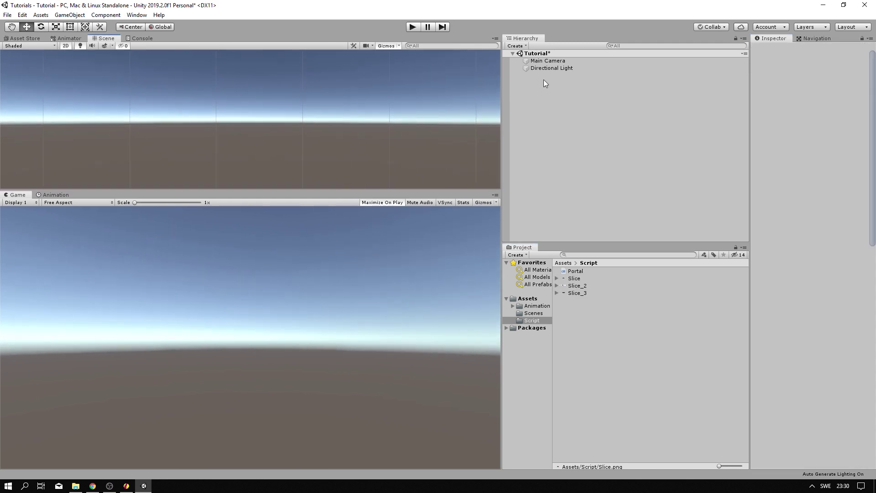
click(553, 62)
click(807, 113)
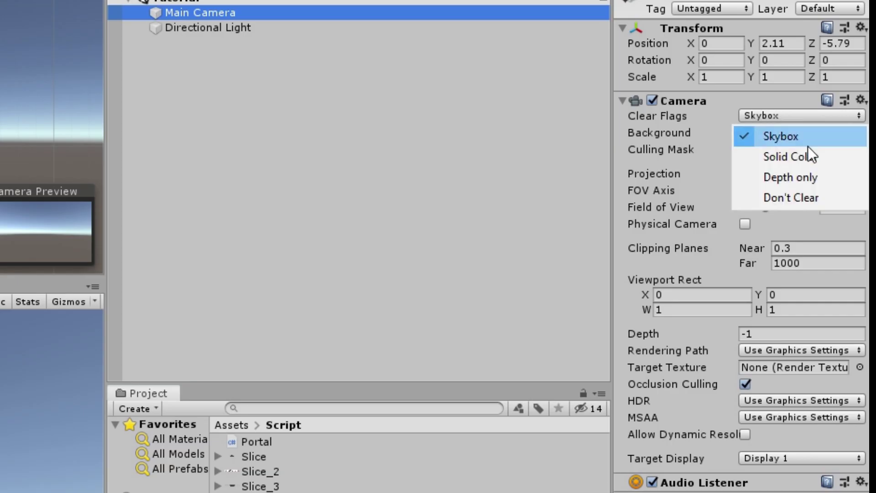
click(819, 129)
click(216, 129)
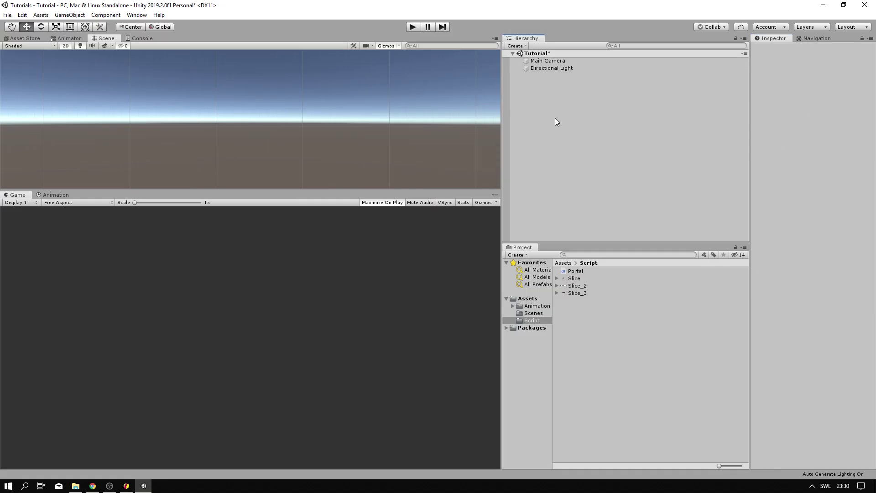
Step: Add a UI Canvas to the scene and create a UI Image inside it
right_click(215, 129)
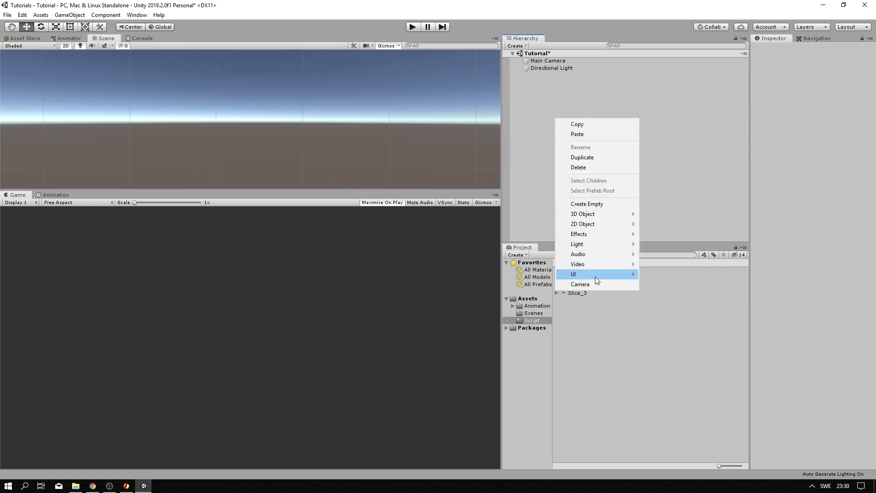
mouse_move(594, 276)
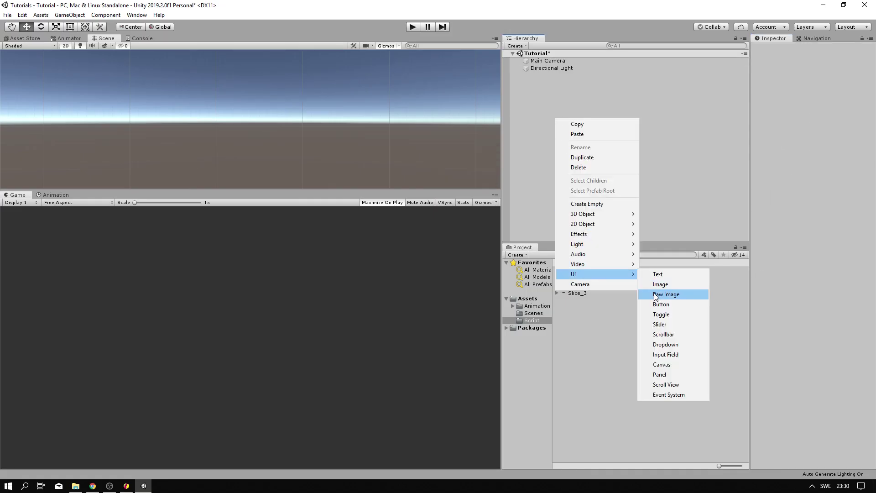
click(677, 364)
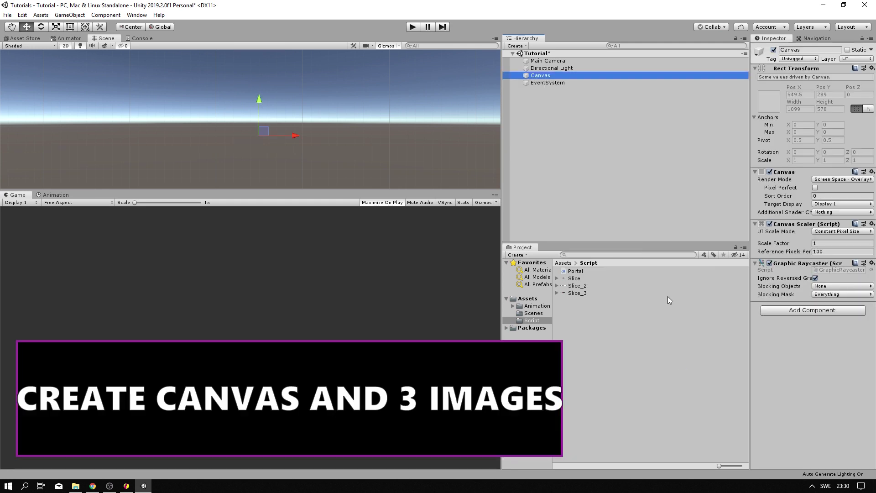
right_click(543, 77)
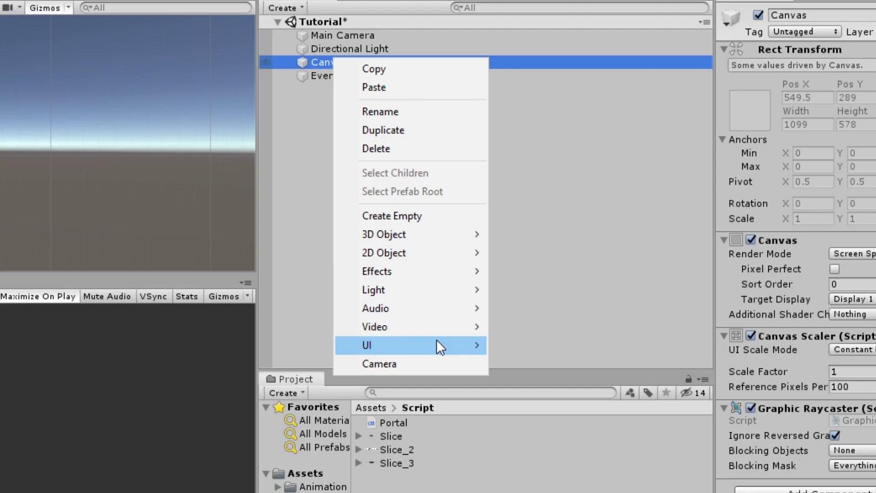
mouse_move(623, 230)
click(662, 238)
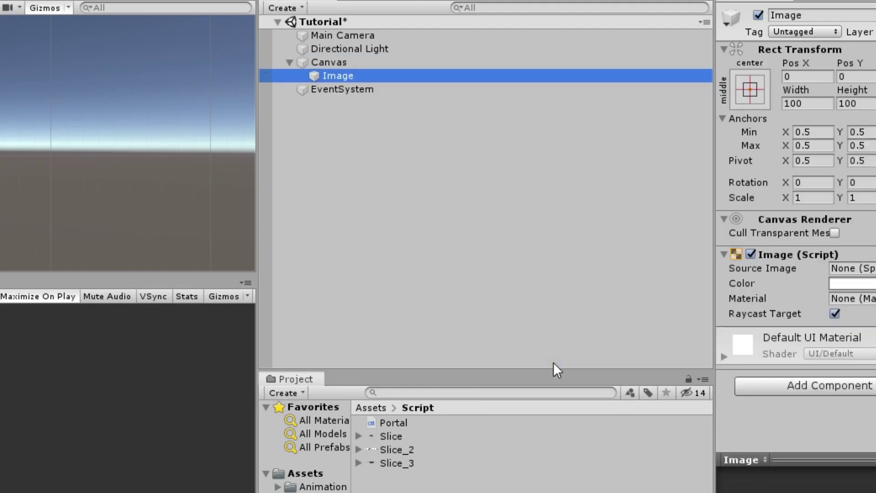
Step: Duplicate the Image twice so the Canvas holds three images
click(327, 67)
click(329, 78)
key(ctrl+d)
key(ctrl+d)
click(383, 76)
click(384, 89)
Step: Rename each of the three images under the Canvas as "Pic 1"
click(387, 77)
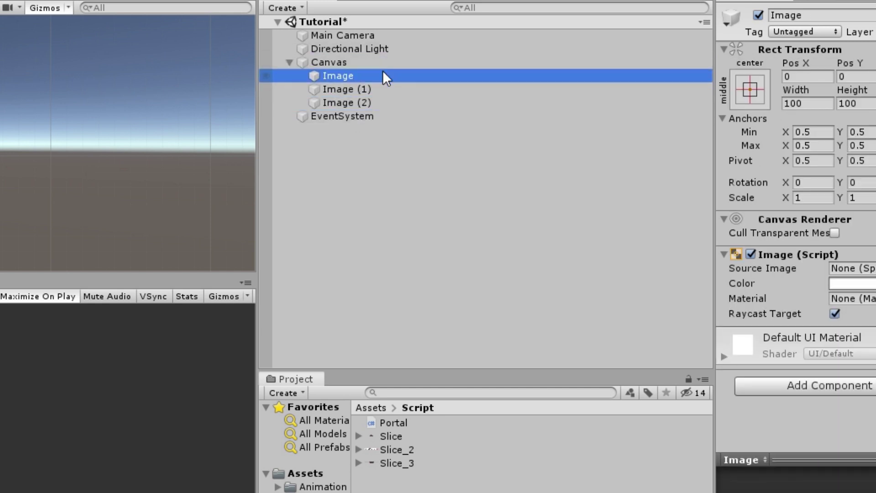
key(F2)
text(Pic 1)
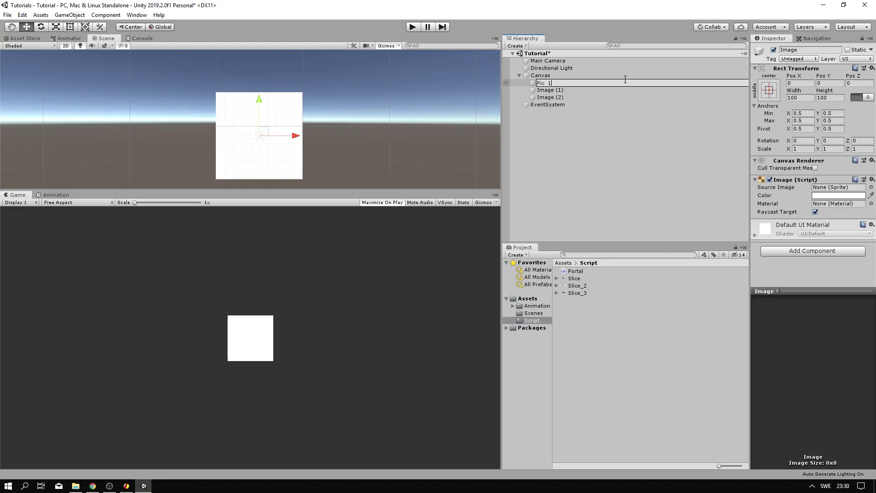
click(550, 91)
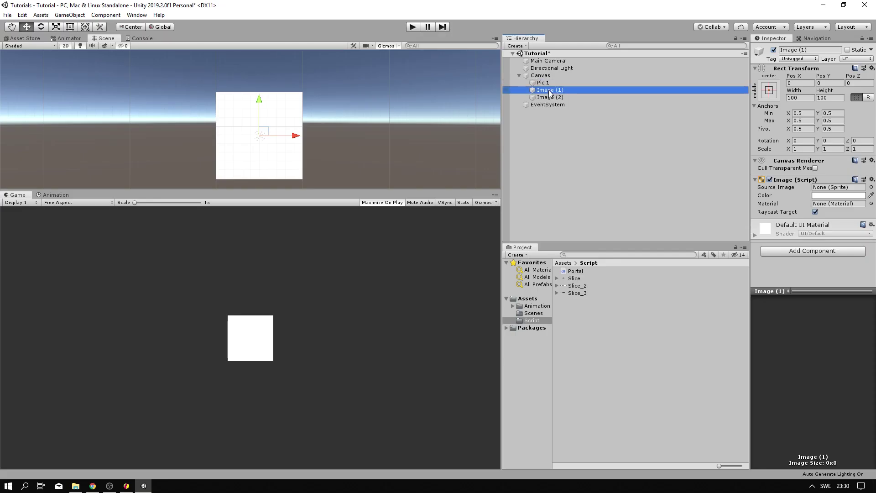
key(F2)
text(Pic 1)
click(554, 97)
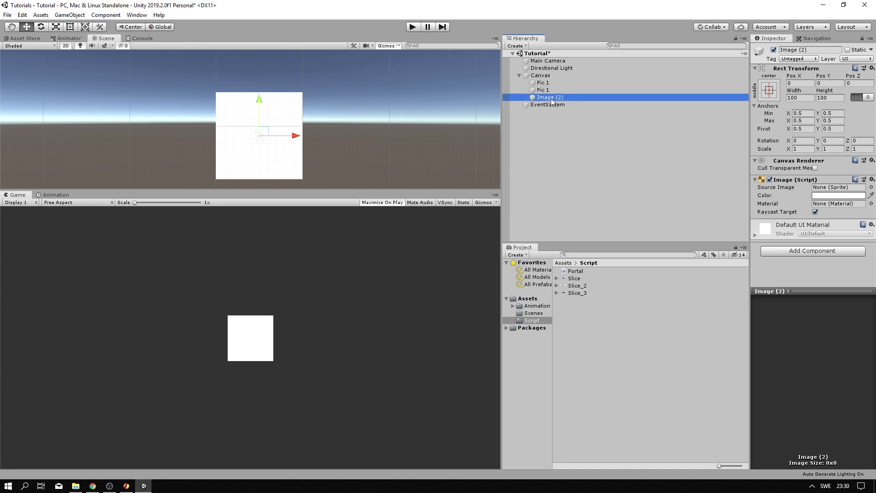
key(F2)
text(Pic 1)
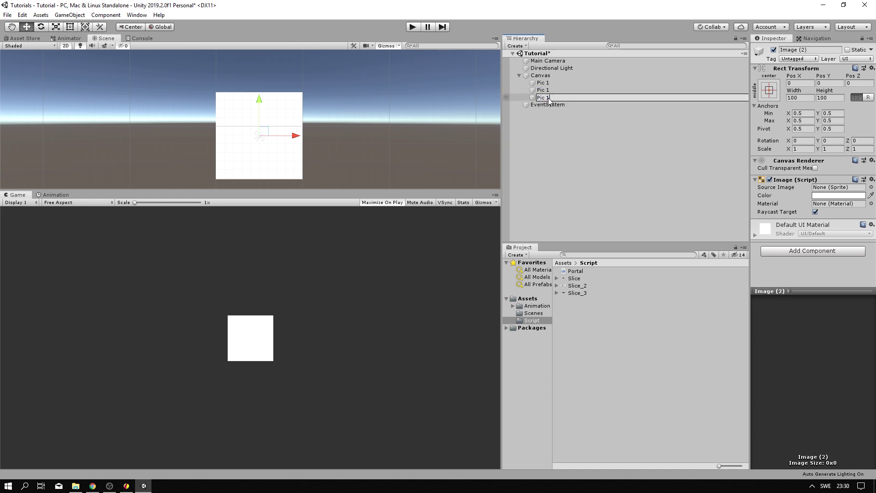
Step: Change the names of the second and third images to "Pic 2" and "Pic 3"
click(557, 87)
click(555, 91)
double_click(547, 91)
text(2)
click(582, 135)
Step: Set the source images of Pic 1, Pic 2 and Pic 3 to the Slice, Slice_2 and Slice_3 sprites respectively
click(545, 84)
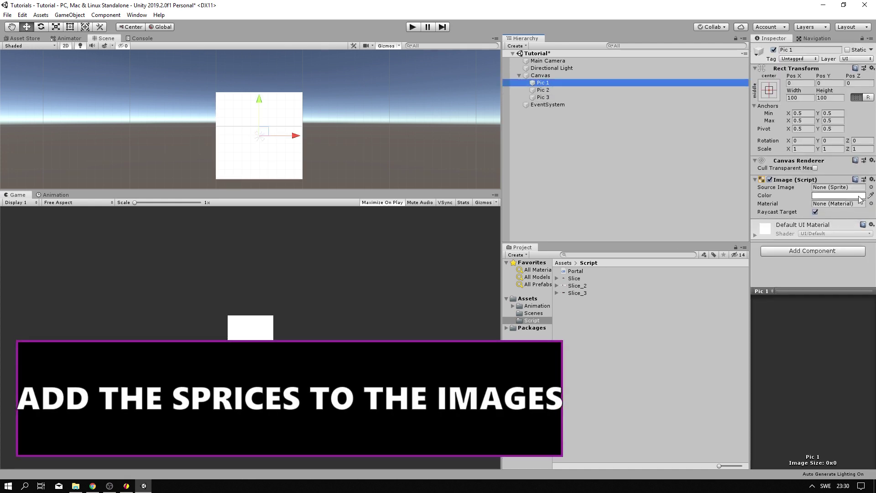
click(870, 187)
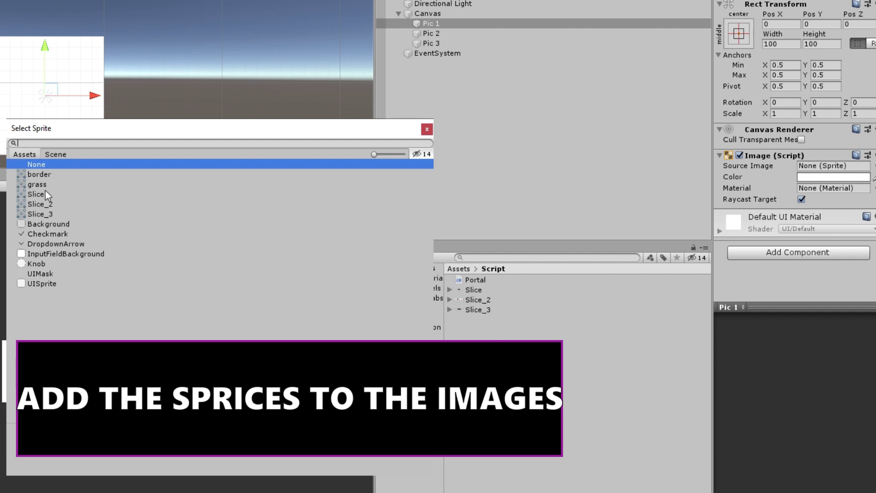
double_click(42, 195)
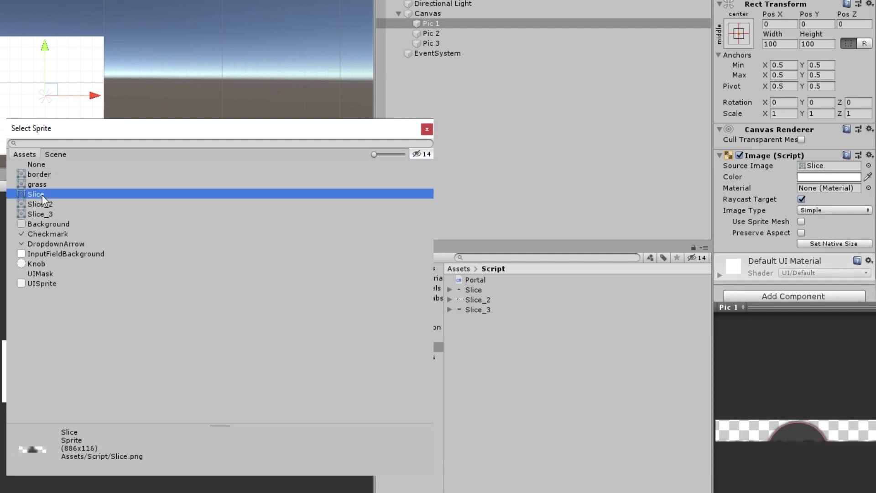
click(439, 33)
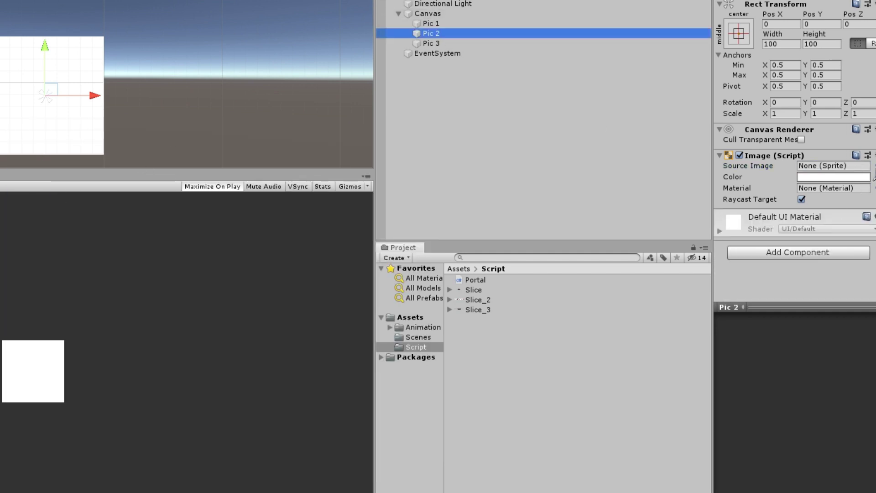
click(872, 166)
double_click(35, 206)
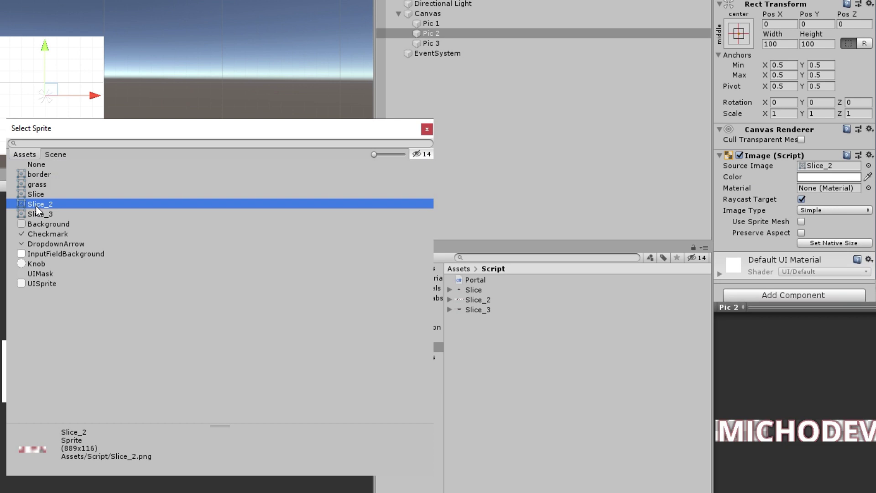
click(450, 43)
click(872, 166)
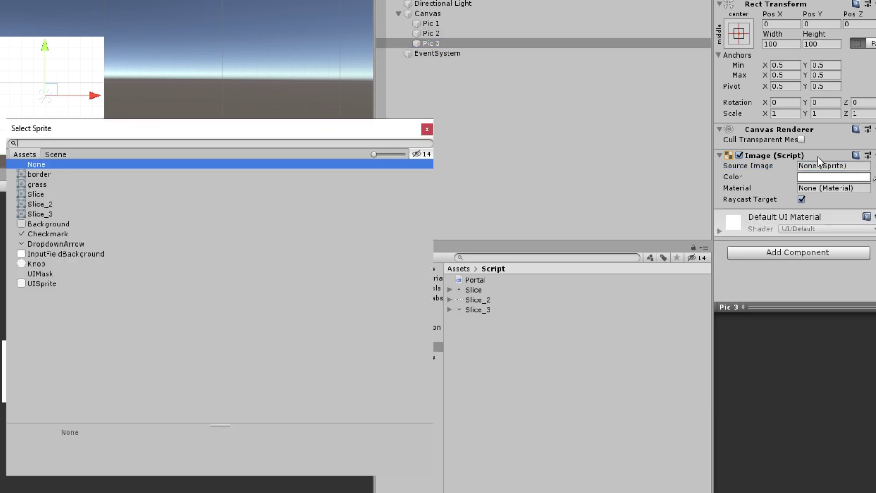
double_click(42, 215)
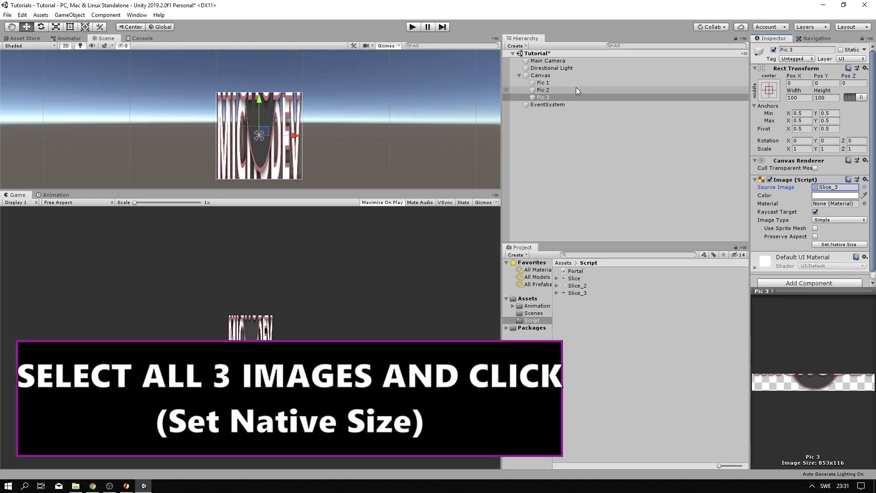
Step: Set all three images, Pic 1 to Pic 3, to their native size together
click(438, 25)
shift+click(543, 97)
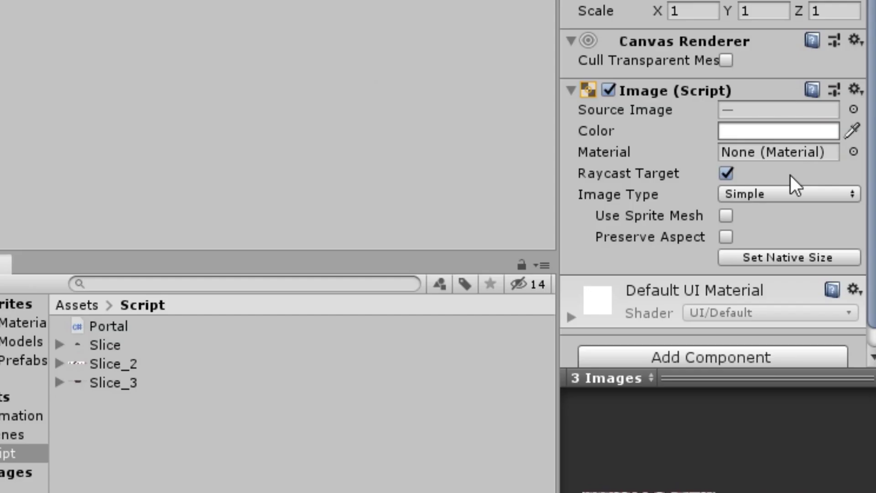
click(783, 254)
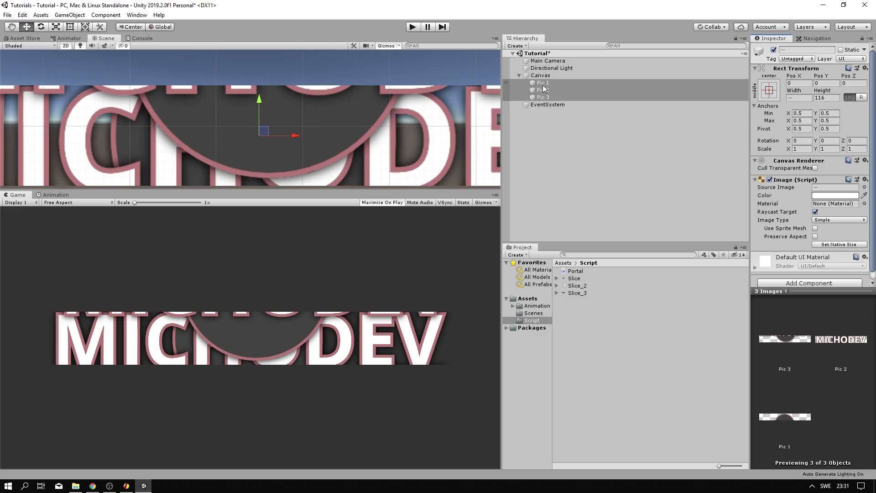
Step: Position Pic 1 above the middle slice by setting its Pos Y to 116
click(543, 84)
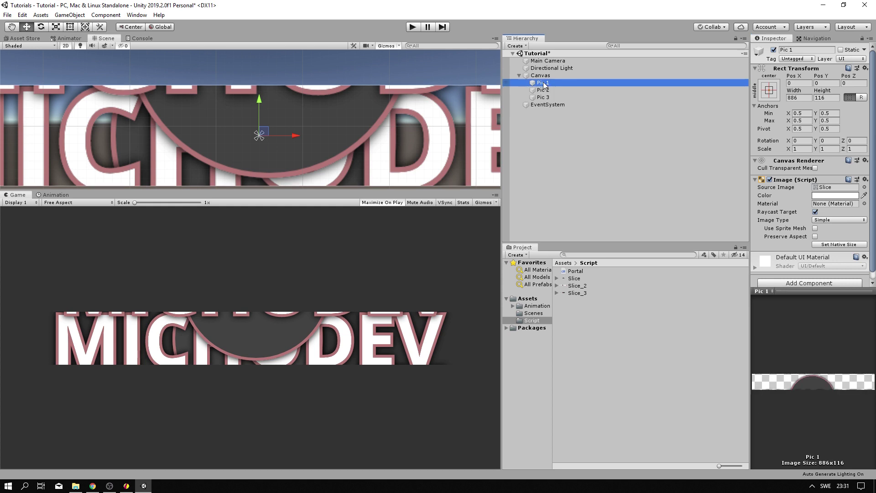
click(566, 90)
click(824, 84)
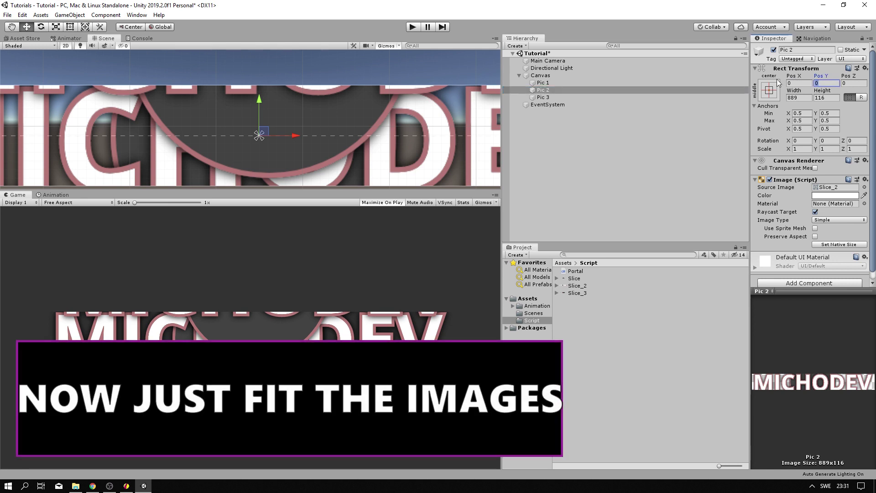
click(542, 83)
click(824, 83)
text(116)
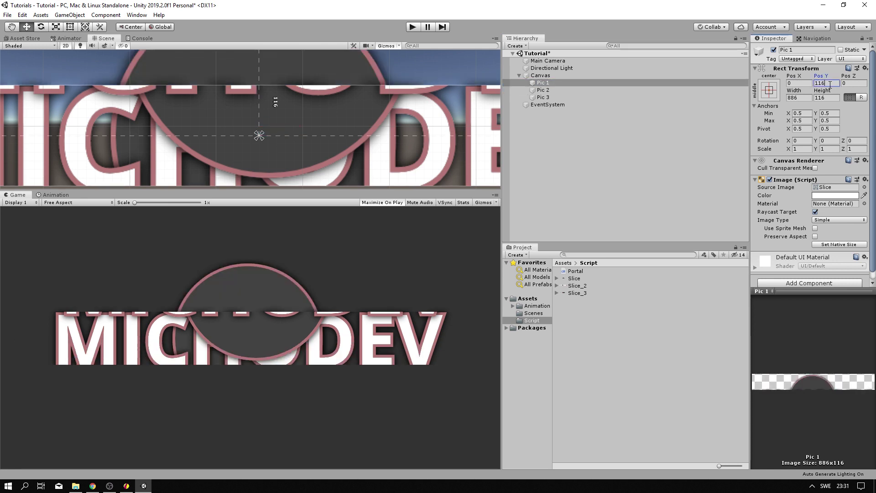
Step: Set Pic 3's Pos Y to -116 and shift it horizontally to Pos X -17.7 to line up with the logo
click(542, 90)
click(543, 97)
click(551, 97)
click(832, 84)
text(-1)
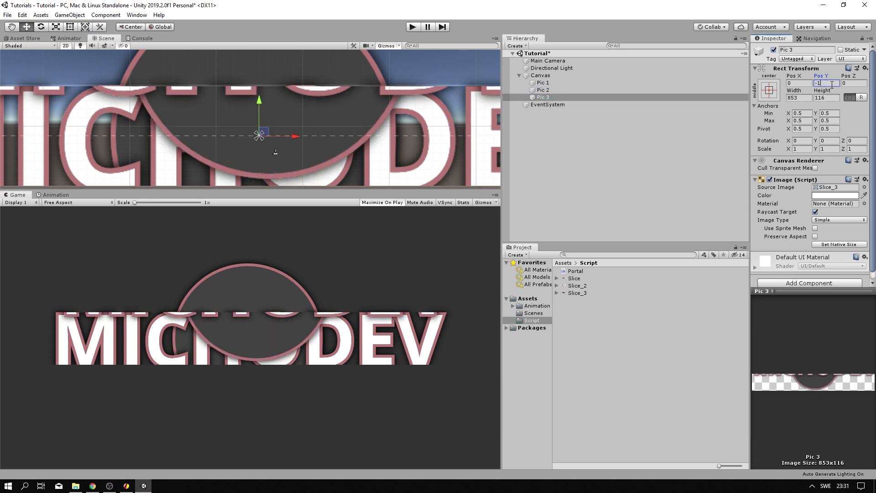
text(16)
drag(319, 180, 304, 181)
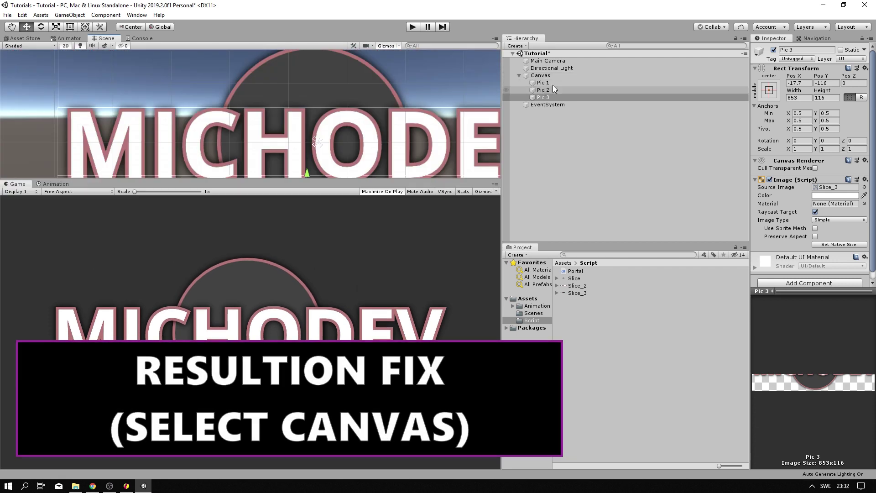
Step: Set the Canvas Scaler's UI Scale Mode to Scale With Screen Size with a reference resolution of 1920 by 1080
click(552, 77)
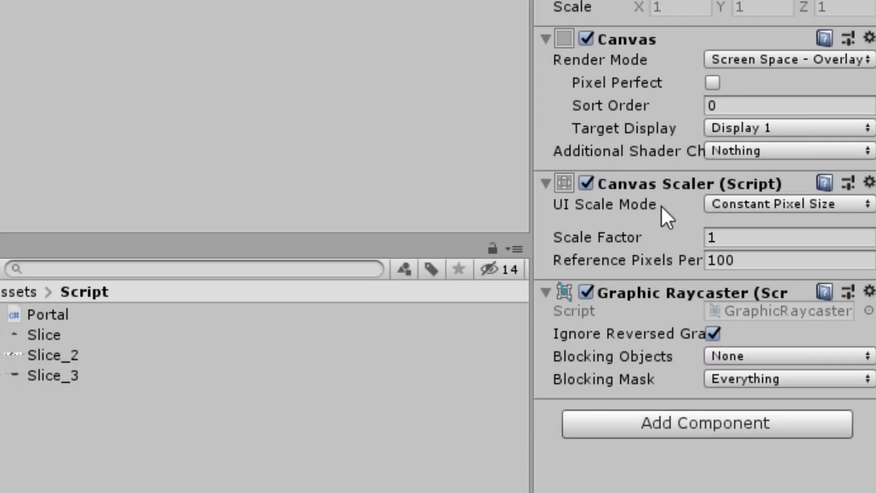
click(837, 228)
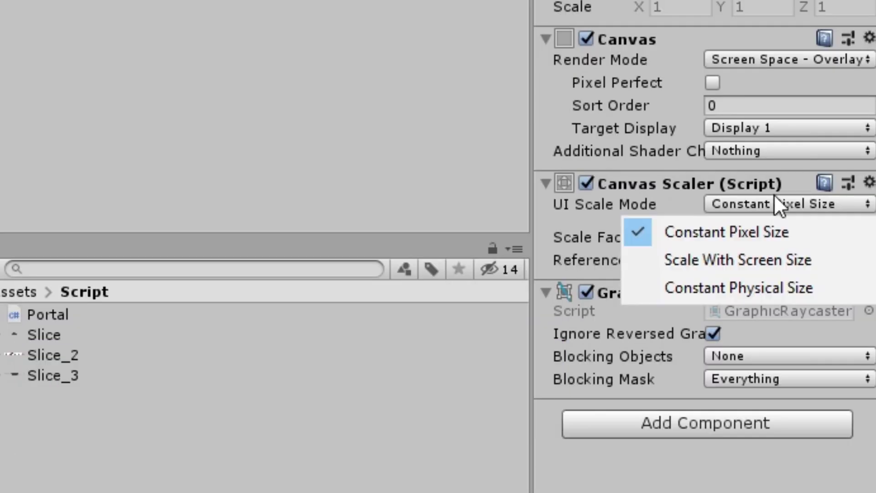
click(740, 260)
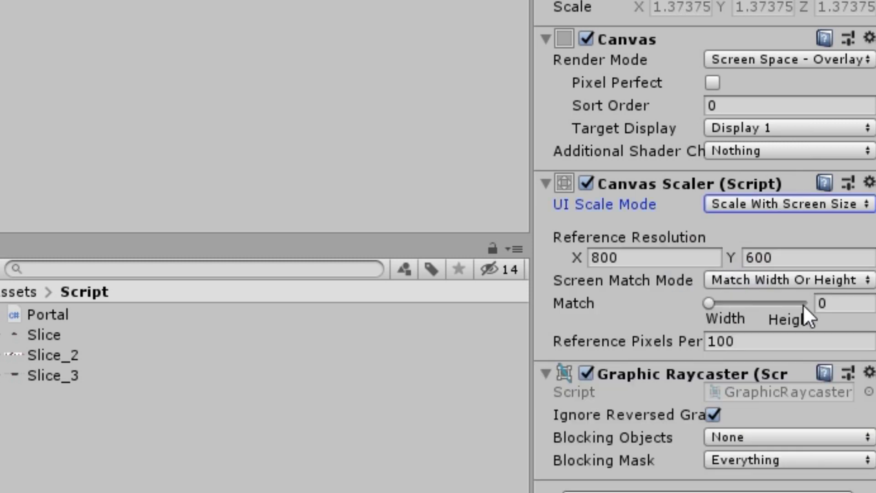
click(675, 257)
text(1920)
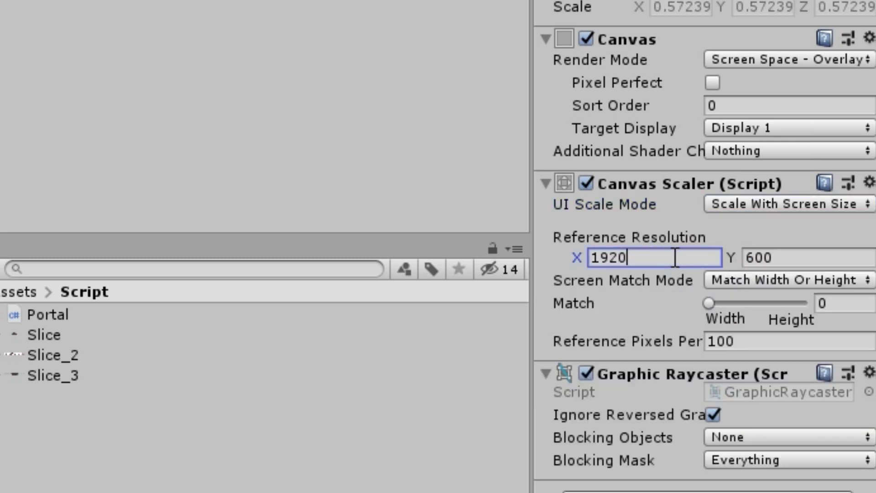
key(Tab)
text(1)
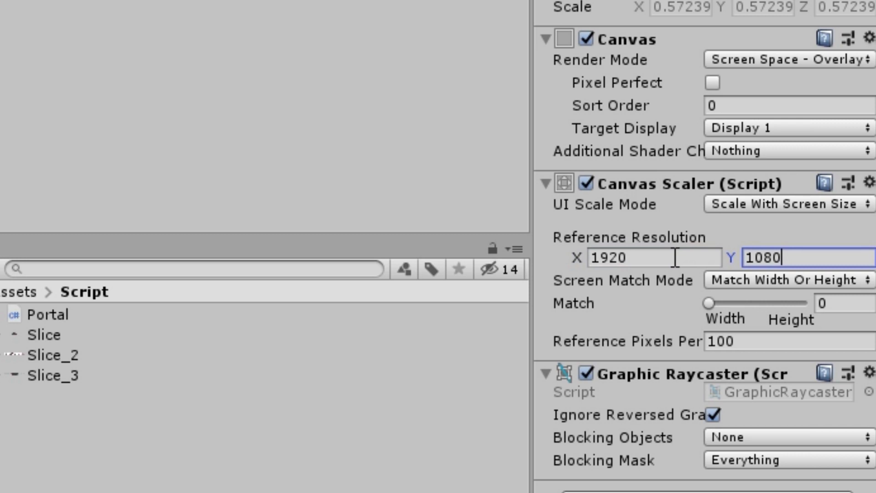
Step: Set the Canvas Scaler's Match value between width and height to 0.5
drag(709, 303, 739, 303)
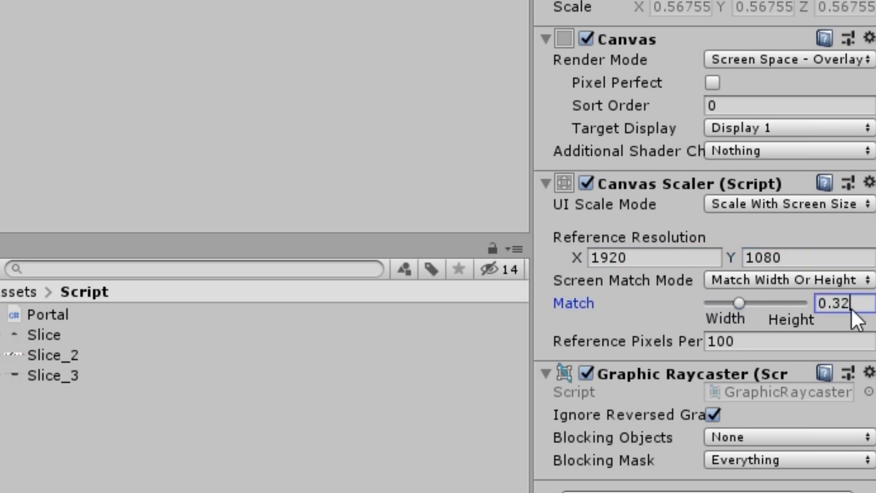
drag(838, 304, 834, 305)
text(5)
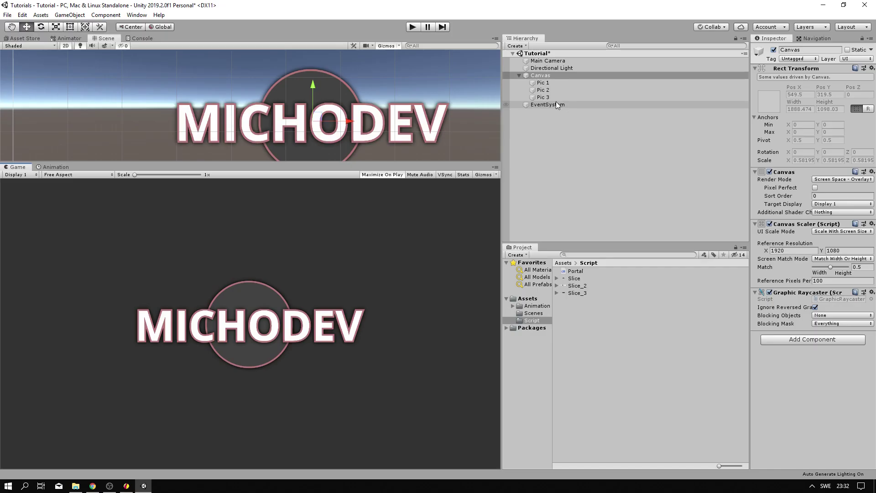
Step: Create an animation clip for the Canvas and save it as LogoAnimation in the Assets folder
click(543, 82)
click(547, 76)
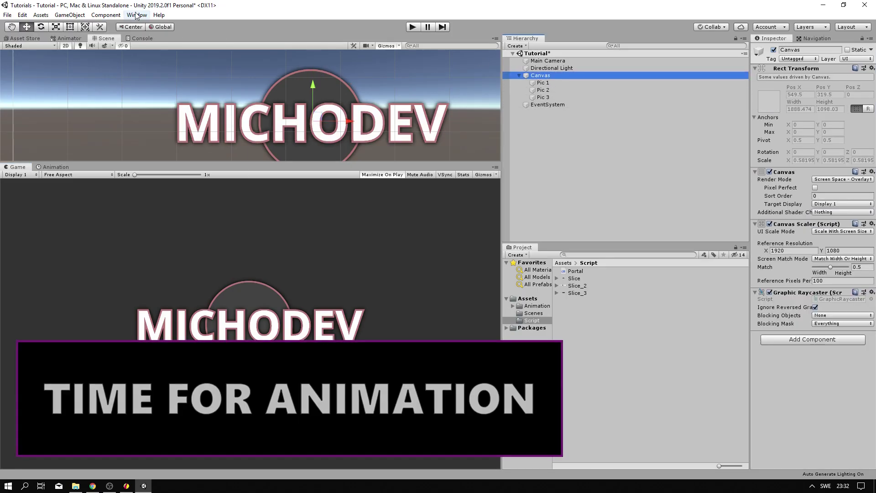
click(137, 15)
mouse_move(174, 119)
click(272, 118)
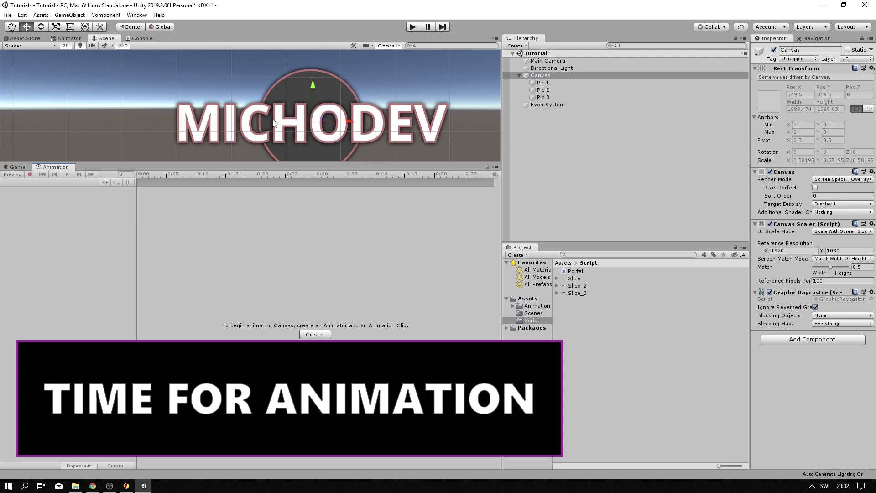
click(321, 334)
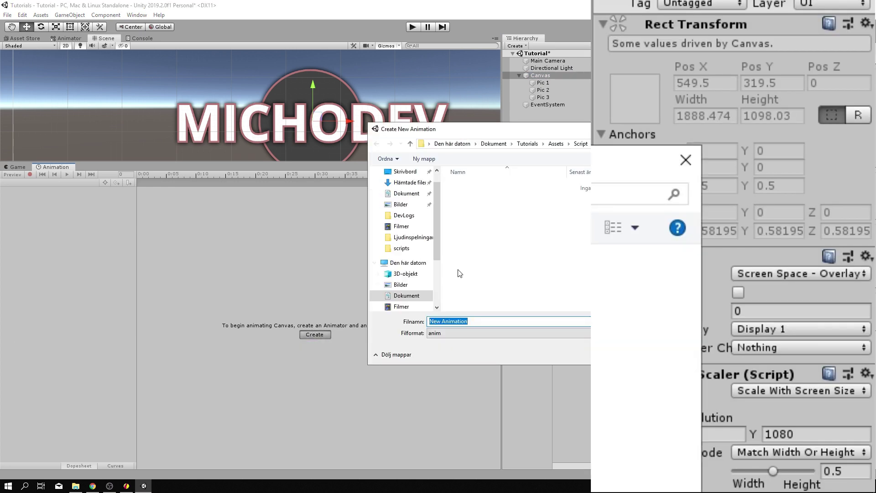
click(556, 145)
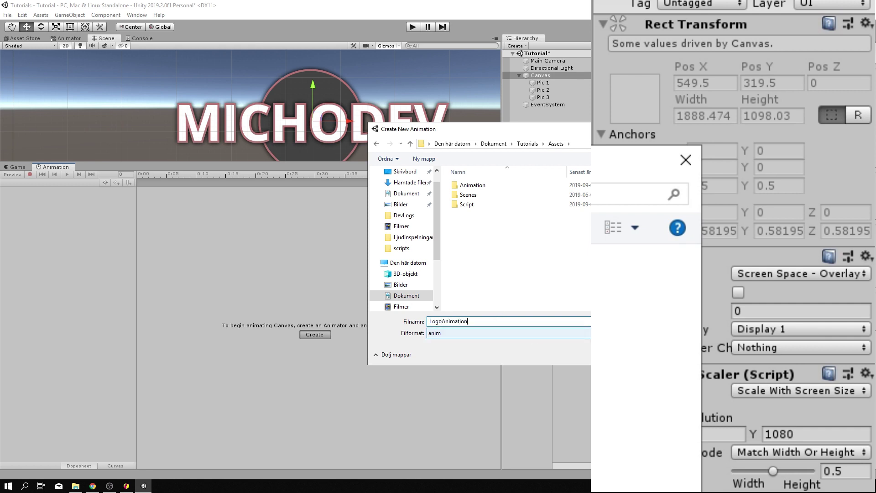
key(Return)
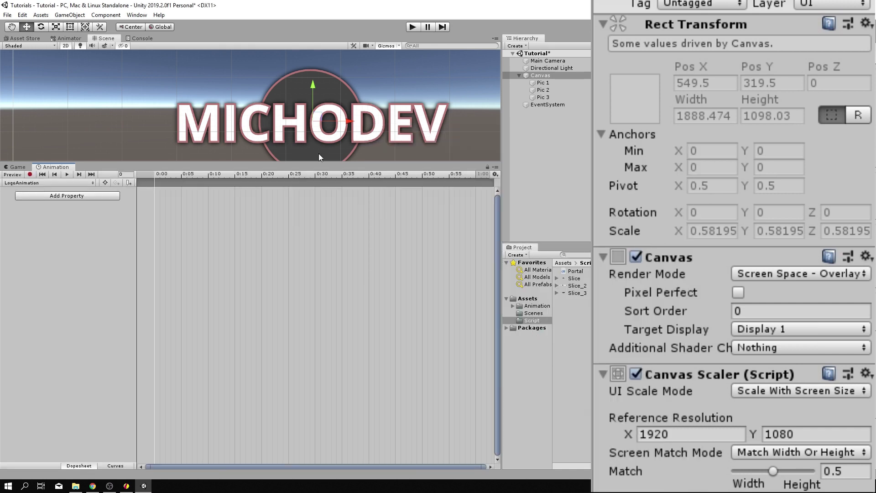
Step: Enlarge the Scene view and start recording keyframes in LogoAnimation with Pic 1 selected
drag(235, 162, 235, 299)
scroll(407, 244, down, 2)
scroll(341, 214, up, 2)
scroll(327, 218, down, 1)
middle_drag(256, 220, 309, 232)
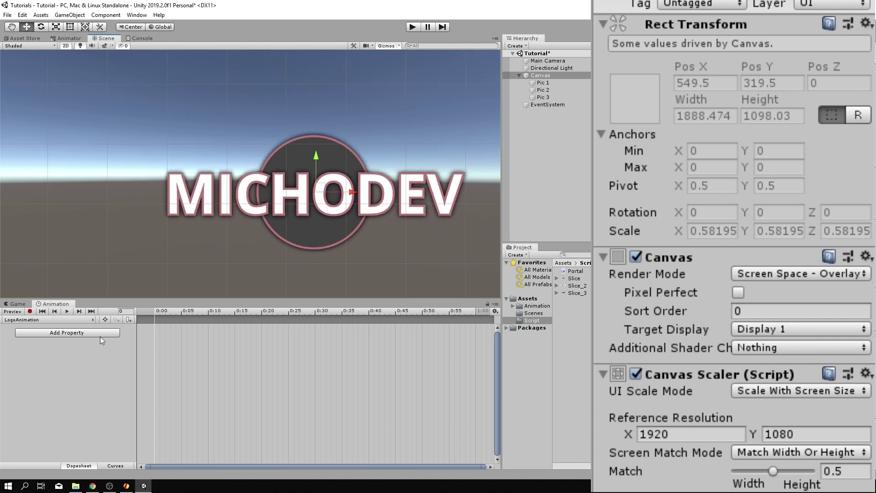
click(543, 82)
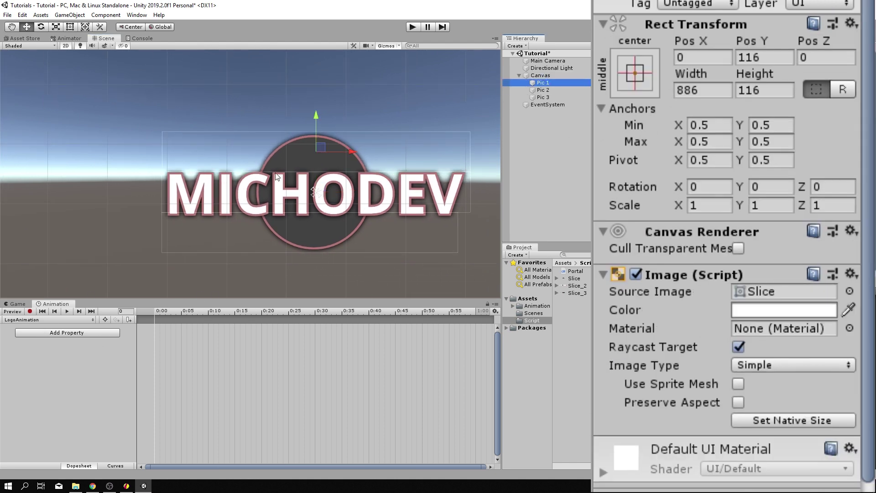
scroll(238, 231, down, 4)
middle_drag(378, 249, 364, 228)
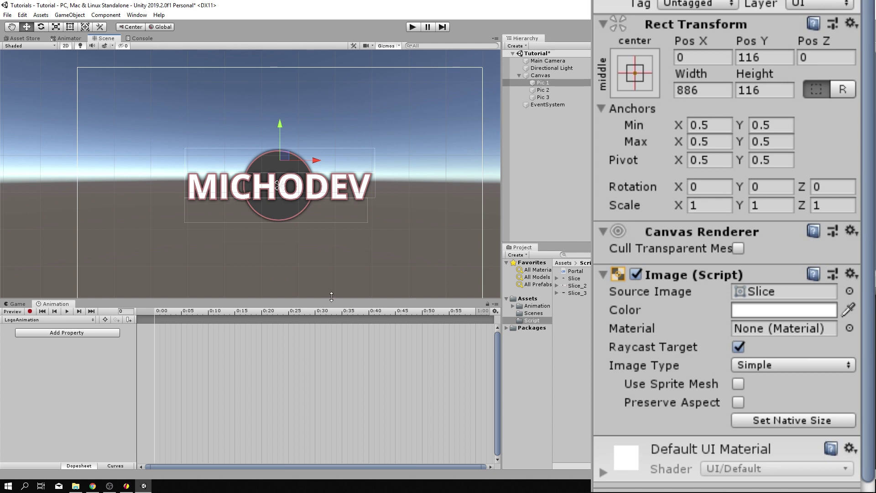
click(29, 311)
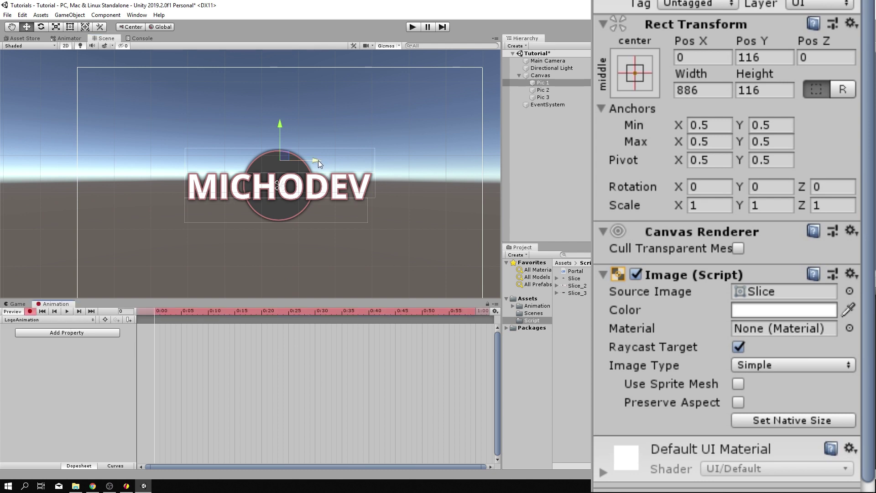
drag(321, 160, 62, 165)
scroll(163, 185, down, 1)
scroll(163, 184, down, 1)
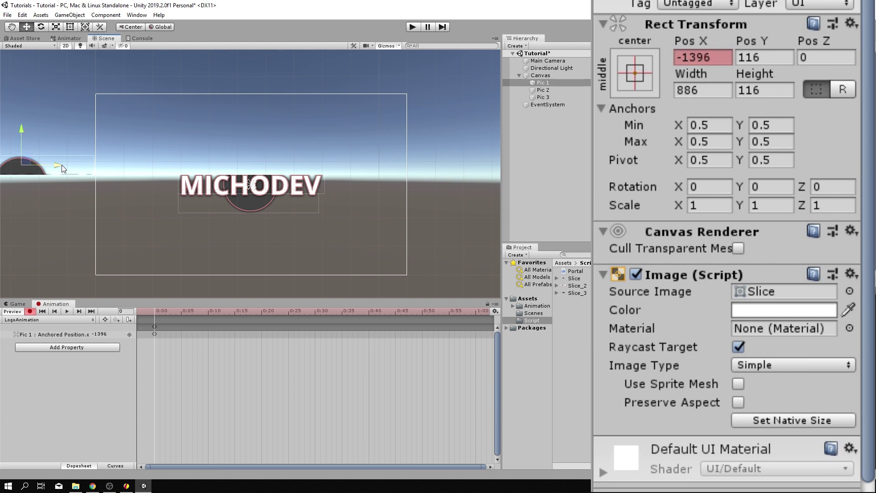
key(ctrl+z)
key(ctrl+z)
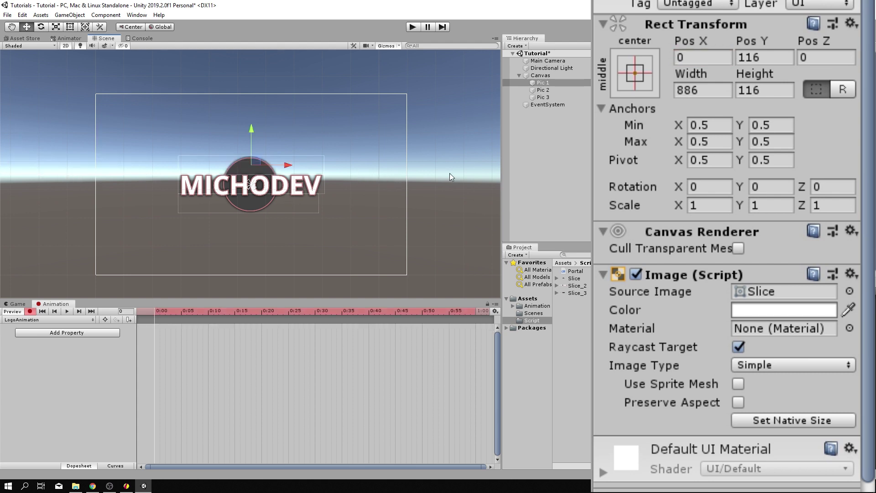
Step: Copy Pic 1's Rect Transform component and move the image off the canvas to Pos X -1407 at the first frame
click(851, 23)
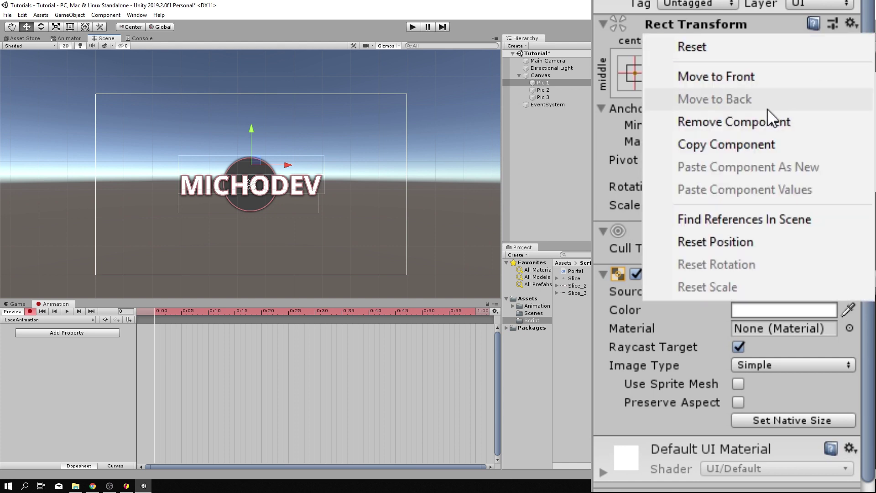
click(768, 147)
drag(290, 166, 56, 168)
Step: Key Pic 1's logo position at 1:30 by pasting the copied Rect Transform values onto it
click(164, 313)
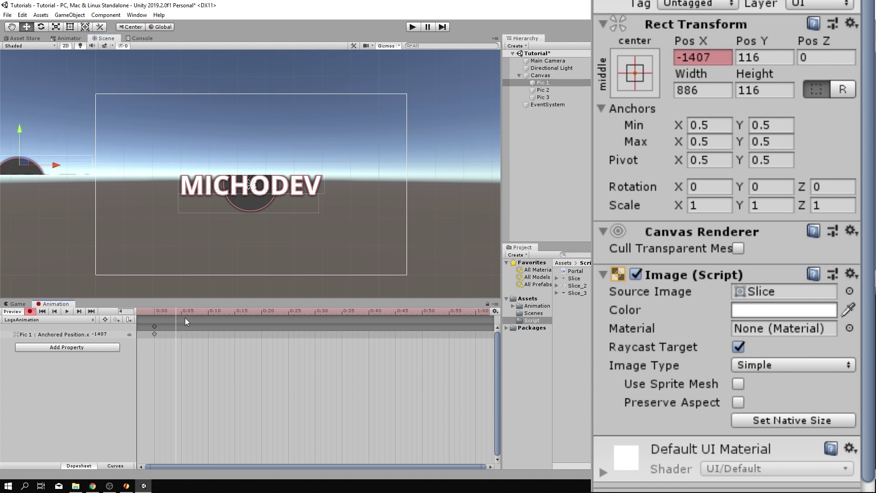
scroll(354, 336, down, 4)
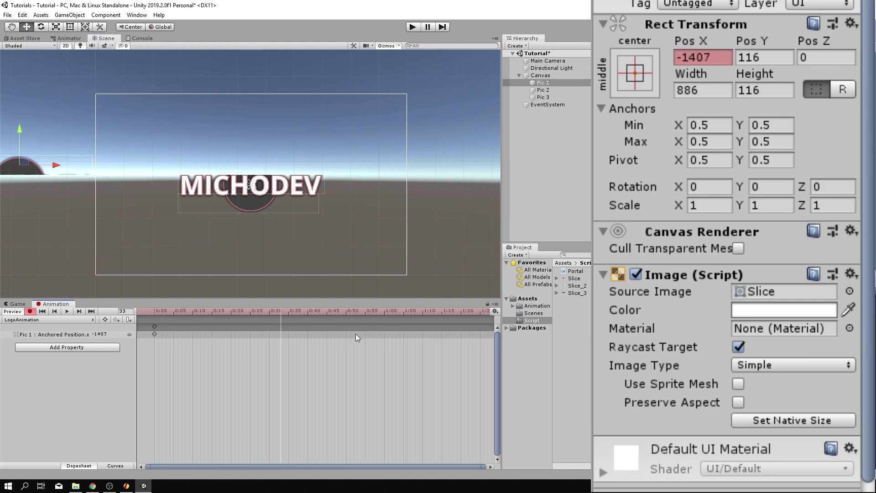
scroll(351, 332, down, 1)
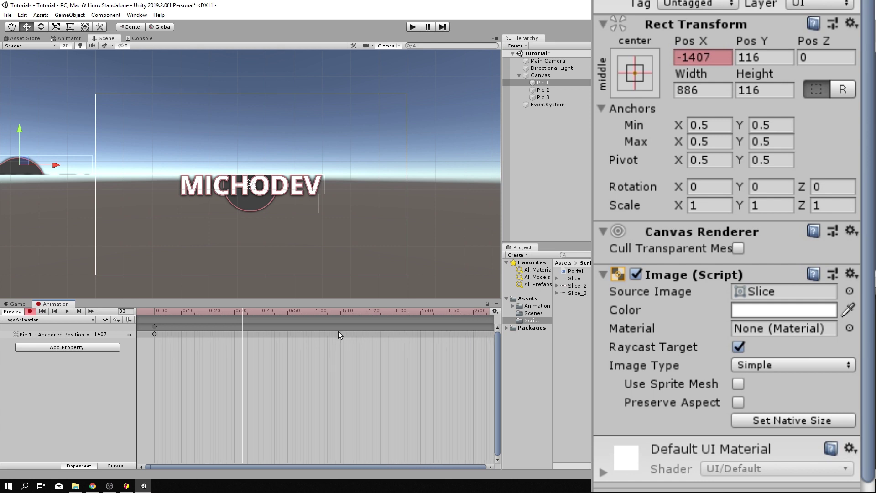
drag(241, 309, 394, 328)
click(849, 24)
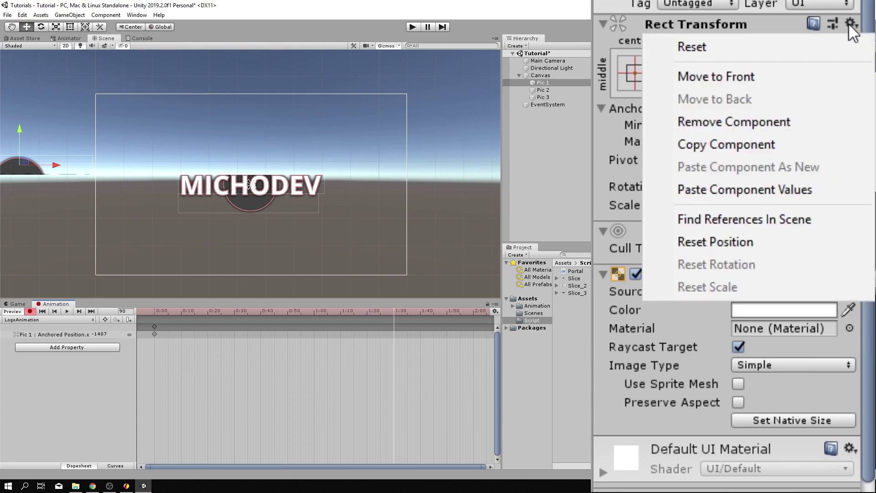
click(785, 188)
Step: At the first frame, copy Pic 2's Rect Transform component and move the image horizontally off the canvas to Pos X 1404
drag(335, 314, 85, 323)
click(549, 90)
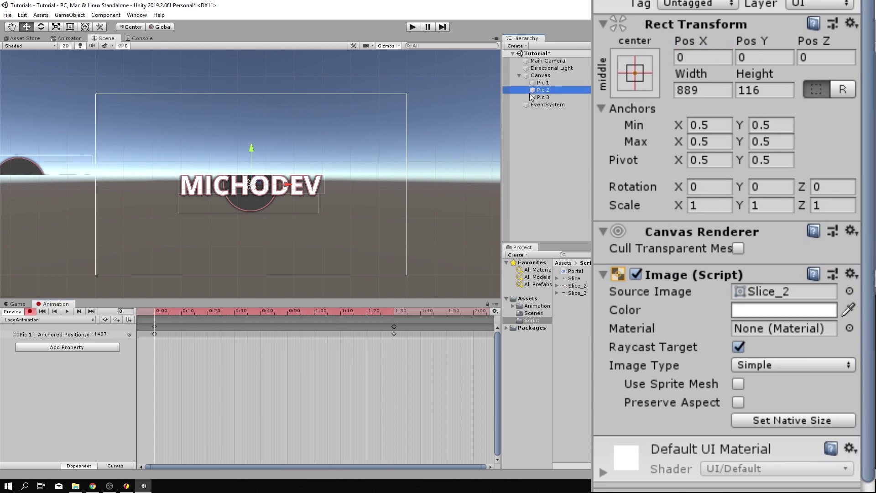
right_drag(387, 167, 328, 208)
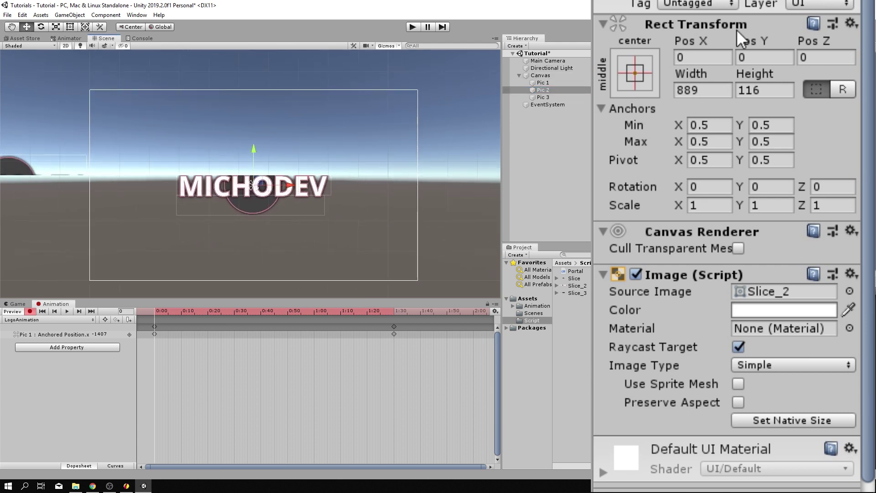
click(850, 22)
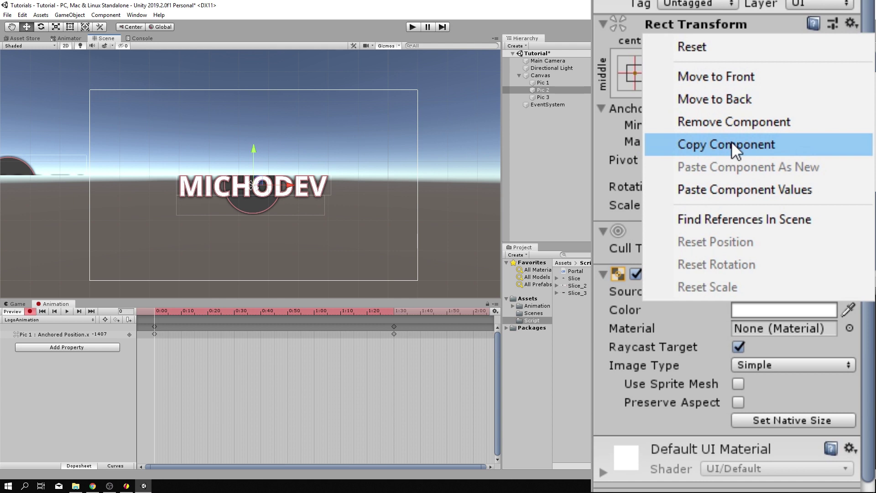
click(731, 140)
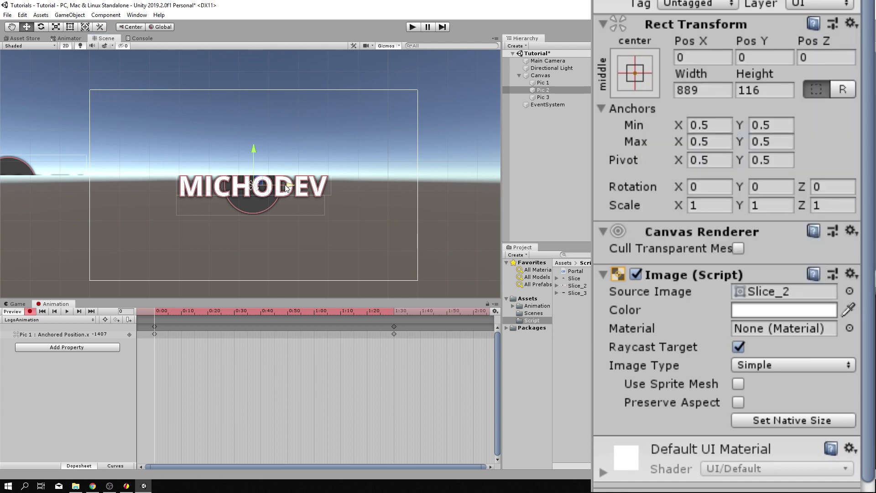
drag(286, 187, 531, 205)
Step: Key Pic 2's logo position at 1:30 by pasting its copied Rect Transform values
drag(152, 313, 394, 335)
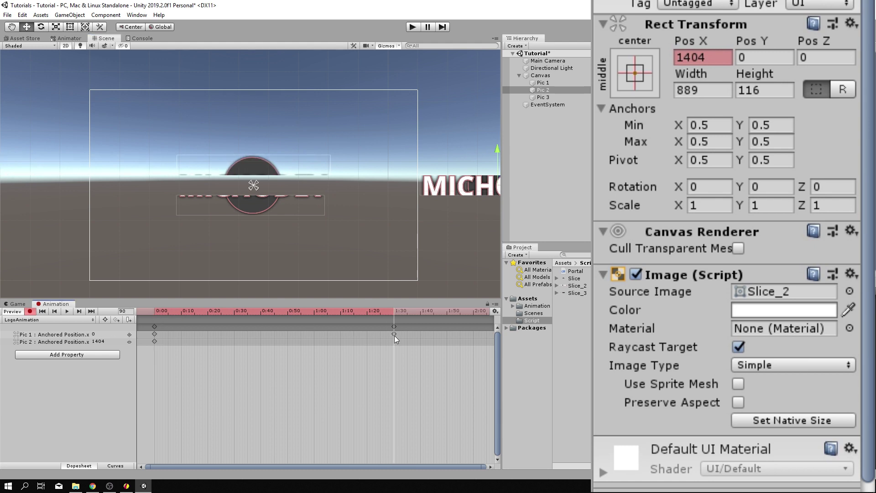
middle_drag(458, 204, 410, 215)
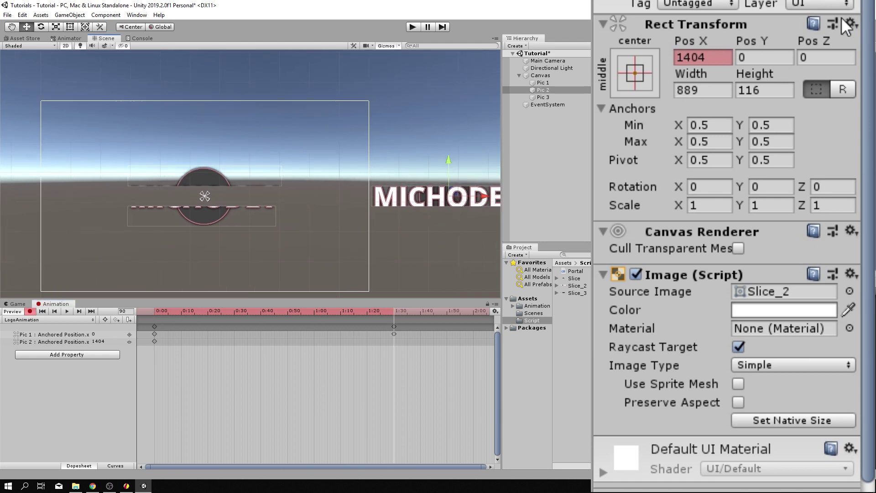
click(850, 24)
click(815, 191)
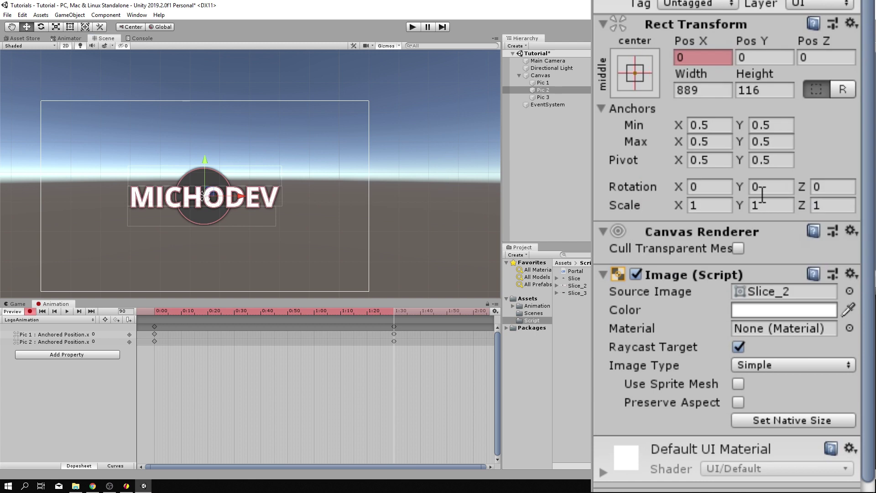
middle_drag(339, 228, 398, 214)
Step: At the first frame, copy Pic 3's Rect Transform component and move the image below the canvas to Pos Y -647
click(543, 97)
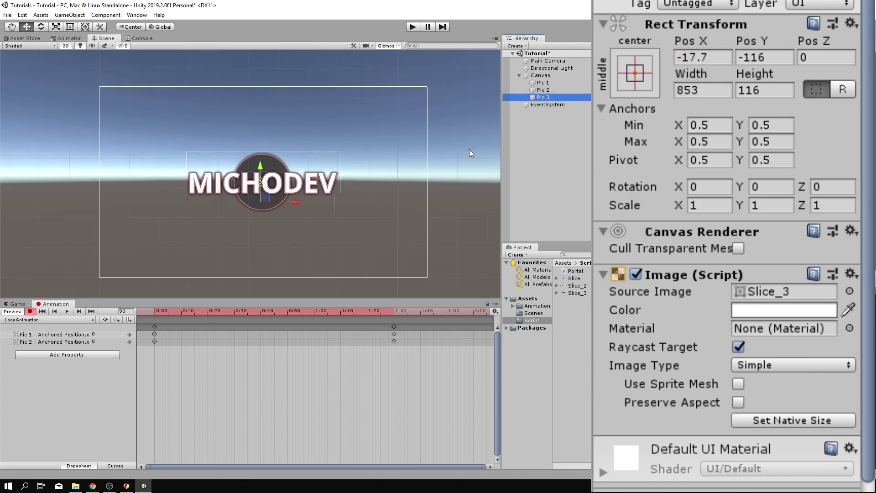
drag(393, 313, 106, 331)
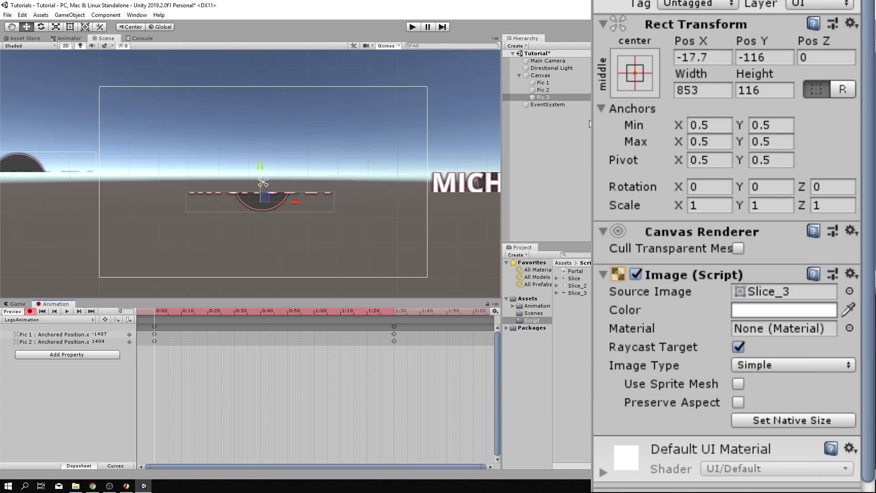
click(850, 24)
click(753, 146)
drag(260, 169, 254, 257)
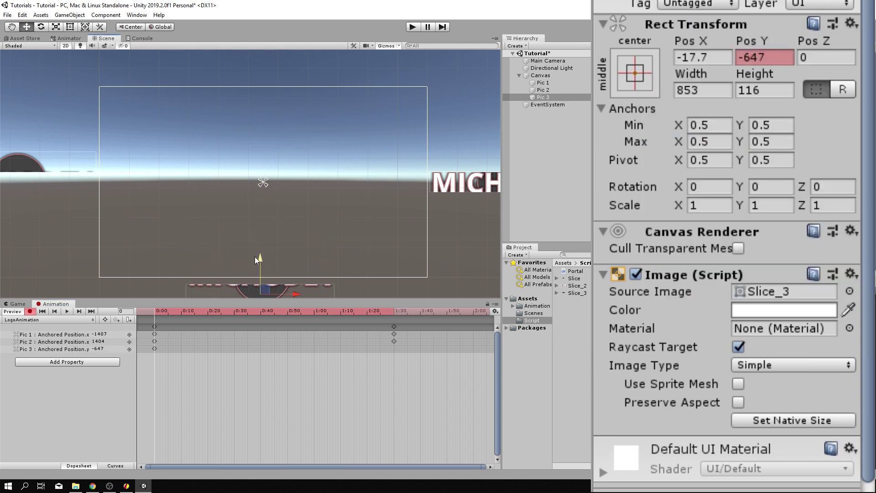
Step: Key Pic 3's logo position at 1:30 by pasting its copied Rect Transform values
drag(148, 316, 394, 349)
right_click(836, 27)
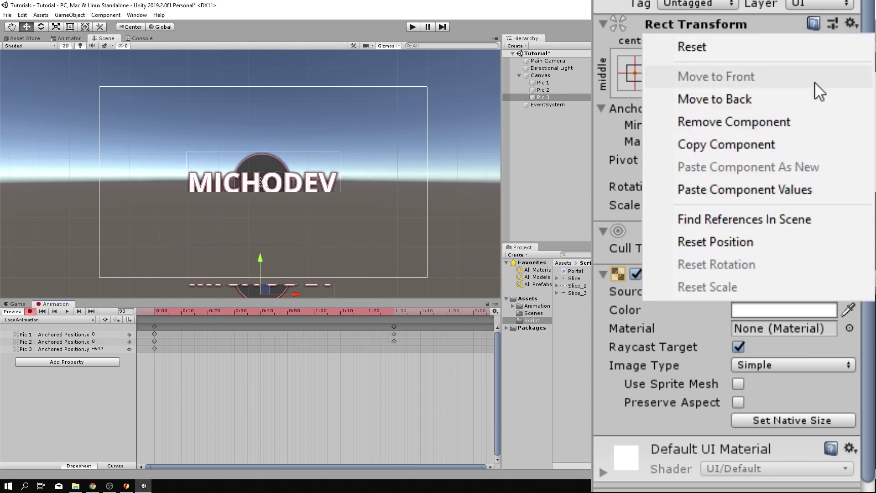
click(742, 189)
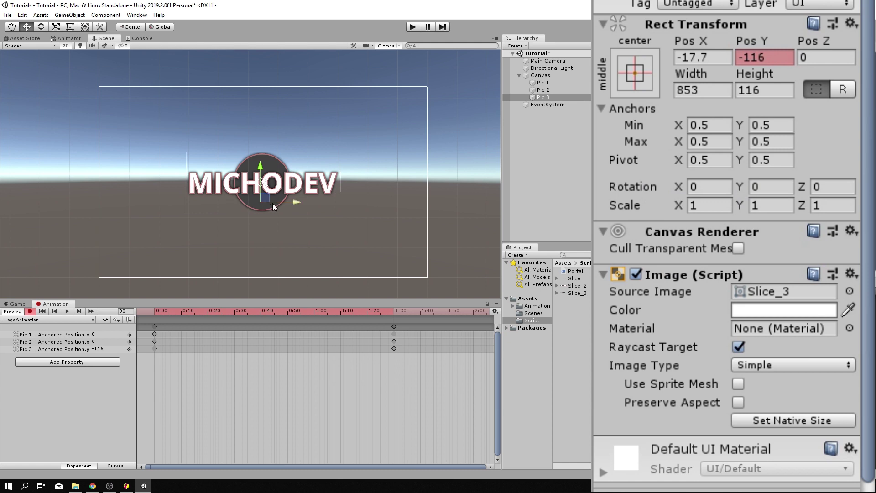
scroll(272, 204, up, 1)
Step: Preview LogoAnimation from the first frame and speed up the slide-in by moving all end keyframes to 1:00
drag(395, 314, 141, 322)
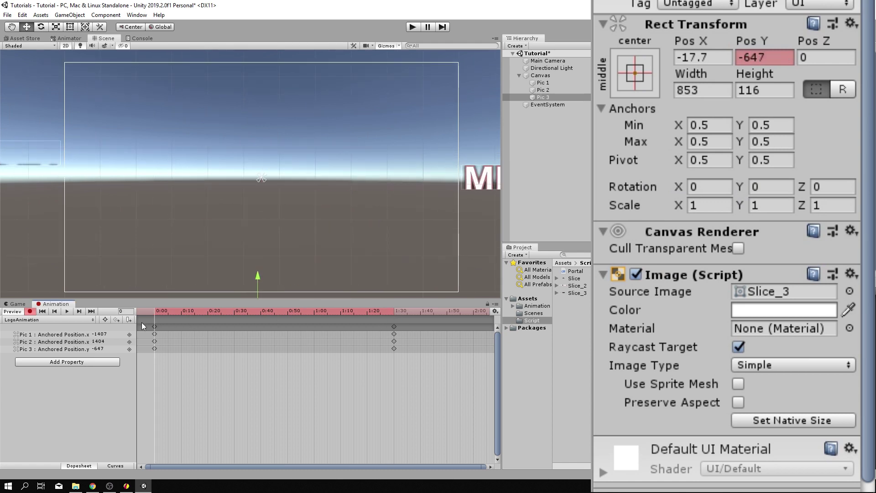
click(67, 312)
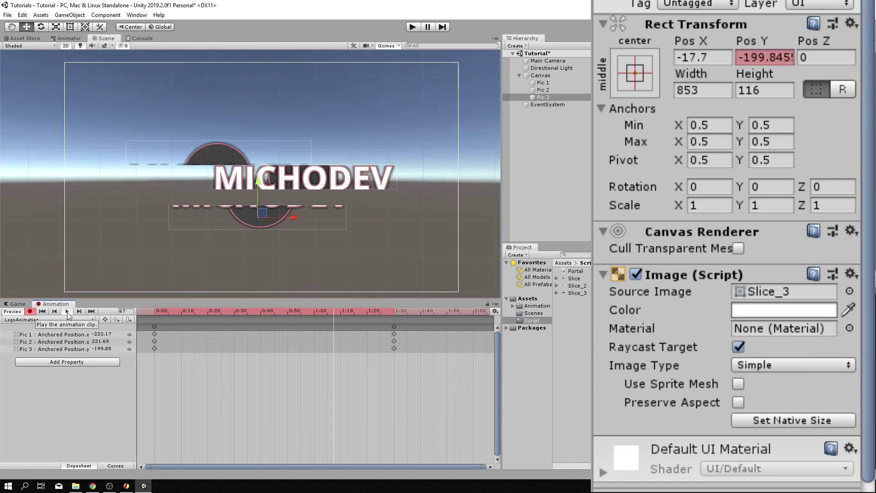
click(67, 312)
drag(393, 325, 312, 327)
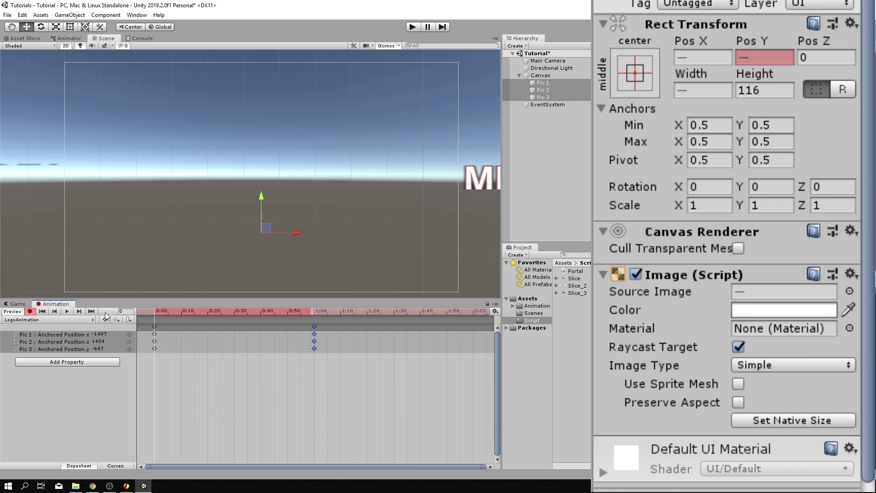
click(68, 311)
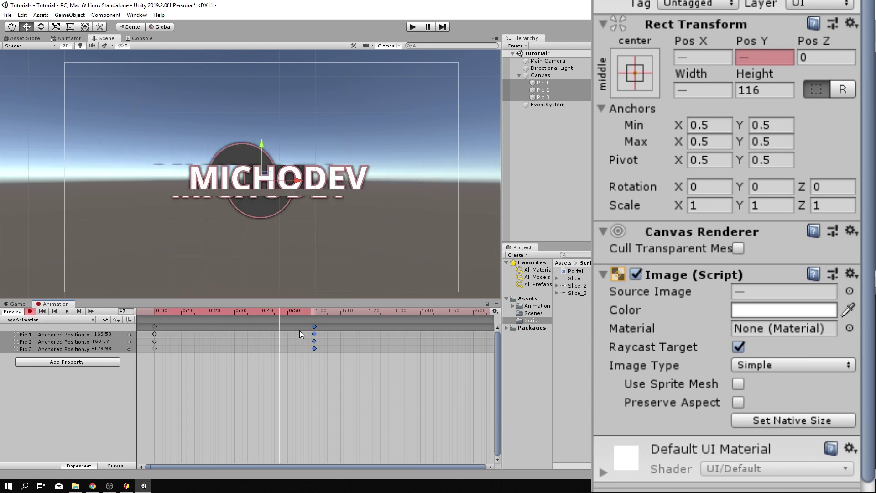
Step: Copy the 1:00 keyframes of all three images and place the copies at 2:00 to hold the assembled logo
click(314, 331)
drag(313, 329, 314, 328)
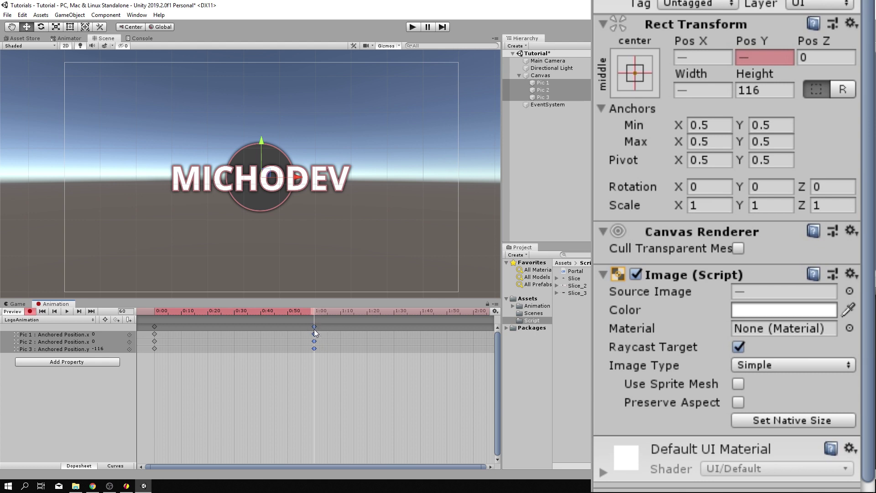
click(349, 327)
drag(322, 310, 154, 314)
key(k)
click(67, 311)
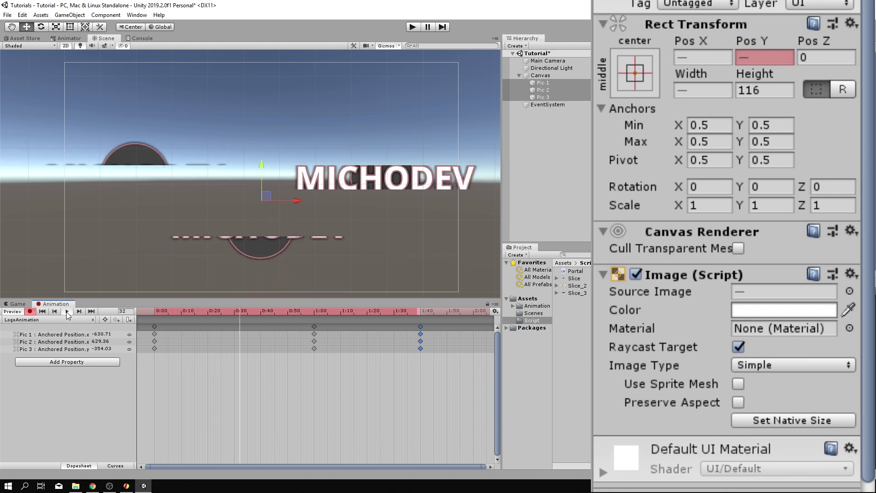
click(68, 312)
scroll(410, 360, down, 3)
drag(350, 328, 390, 335)
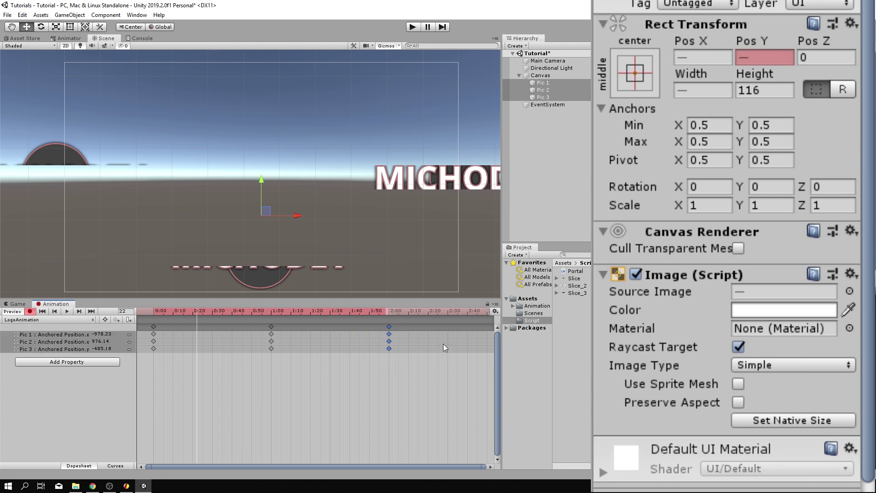
Step: Copy the first-frame keyframes of all three images and paste them at 3:00 so the slices slide back out
middle_drag(448, 346, 354, 349)
scroll(355, 348, down, 5)
scroll(363, 344, down, 2)
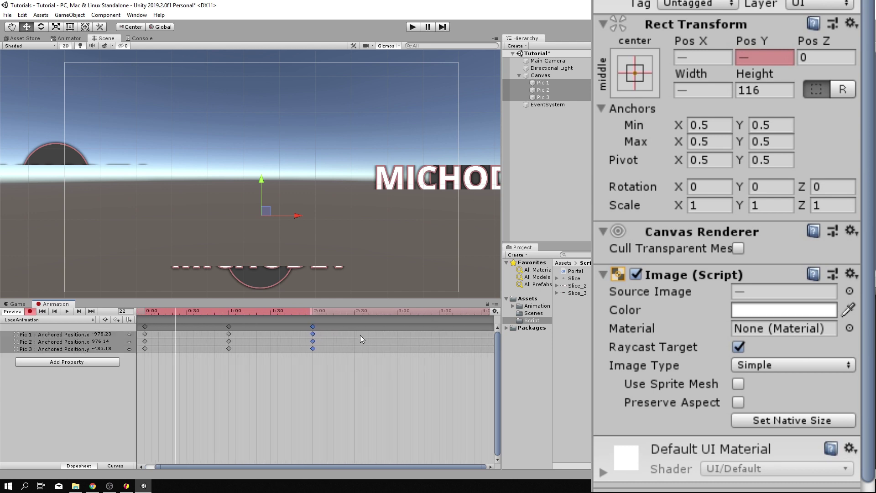
click(144, 327)
drag(314, 310, 398, 327)
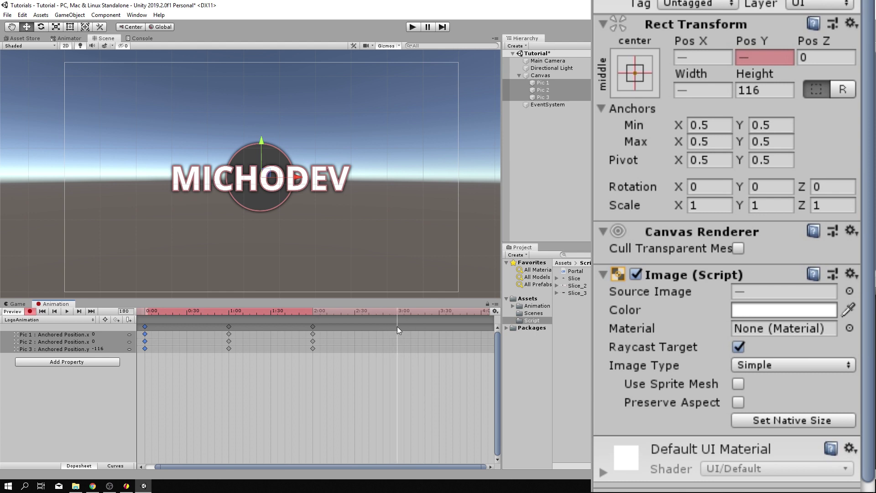
key(ctrl+v)
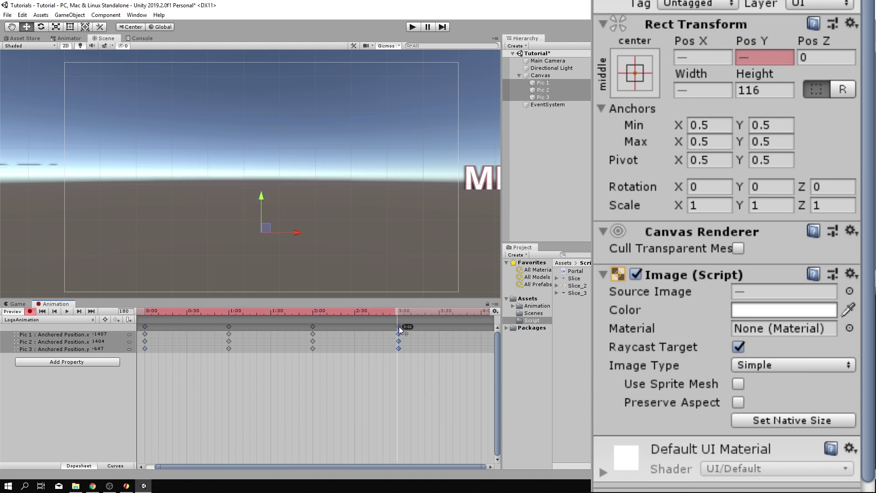
Step: At the first frame, set the Image colour alpha of all three pictures to 0
drag(347, 313, 134, 320)
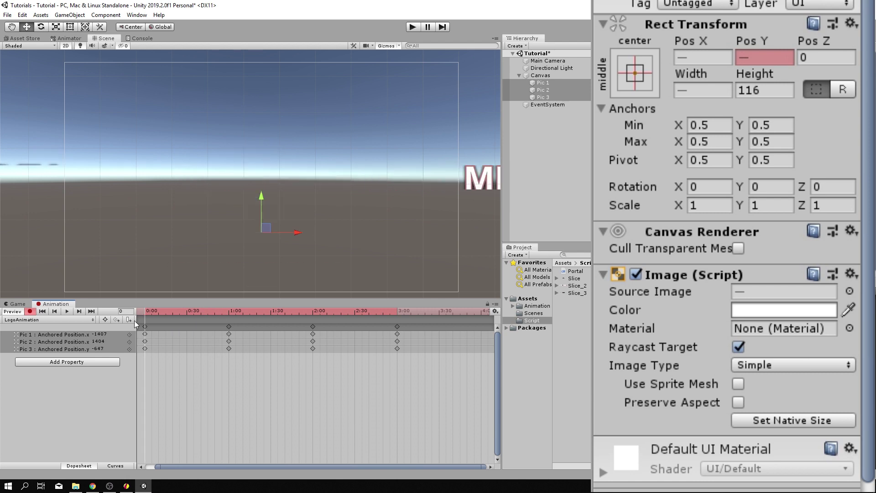
click(789, 309)
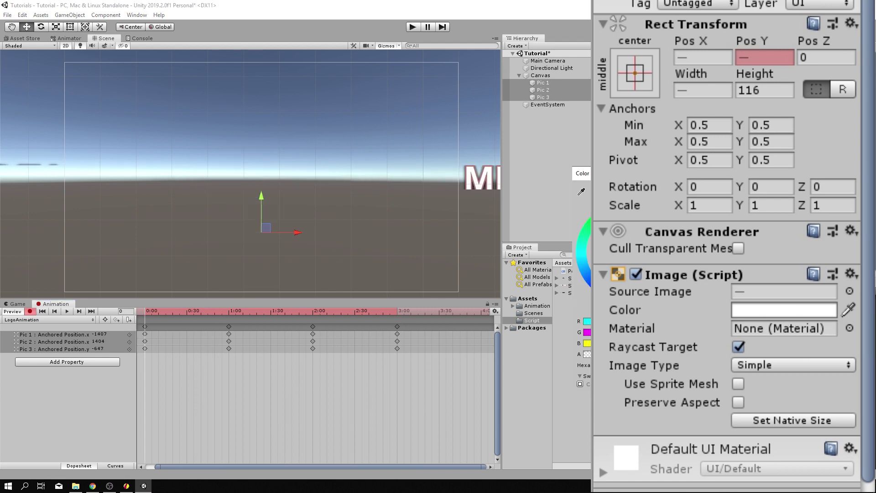
drag(578, 354, 282, 365)
Step: At 1:00, raise the Image colour alpha of all three pictures to full opacity
drag(147, 317, 228, 320)
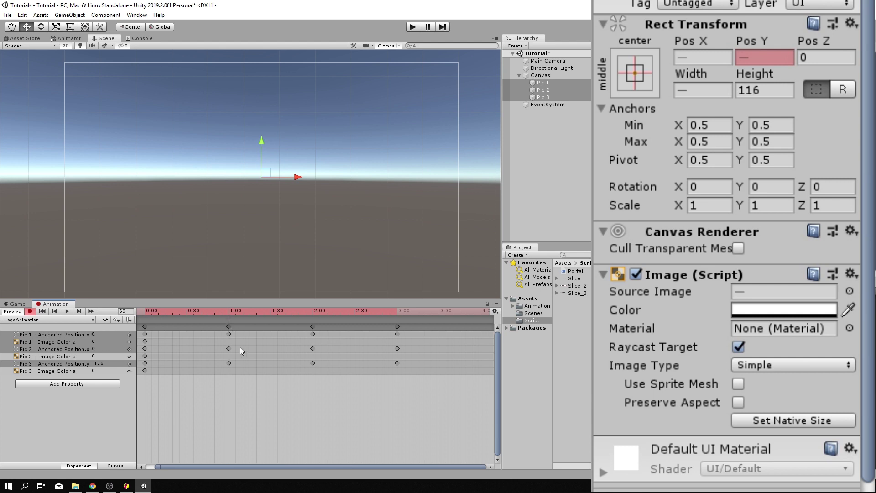
click(775, 307)
drag(589, 355, 661, 355)
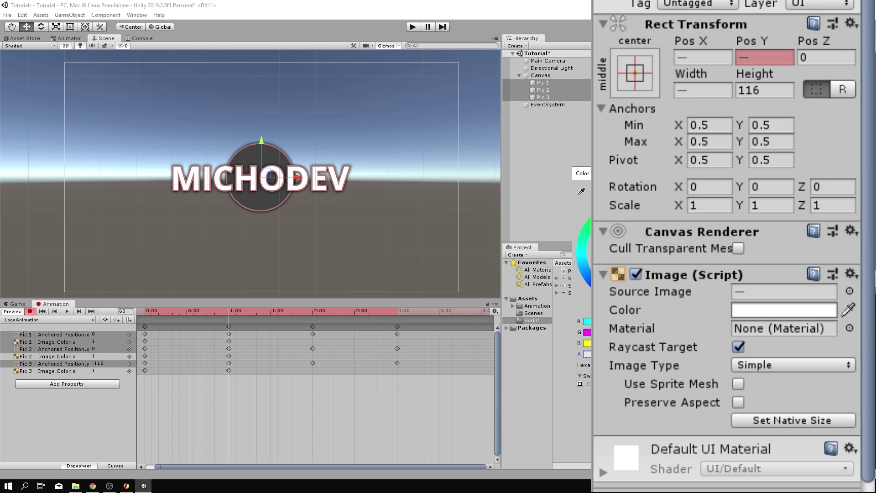
Step: Key the Image colour alpha of all three pictures at full opacity at 2:00
click(229, 312)
drag(223, 315, 313, 322)
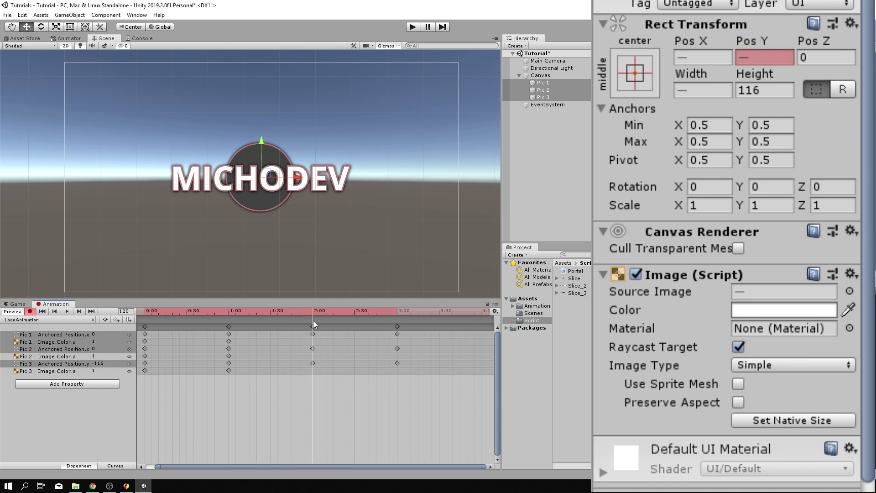
click(765, 311)
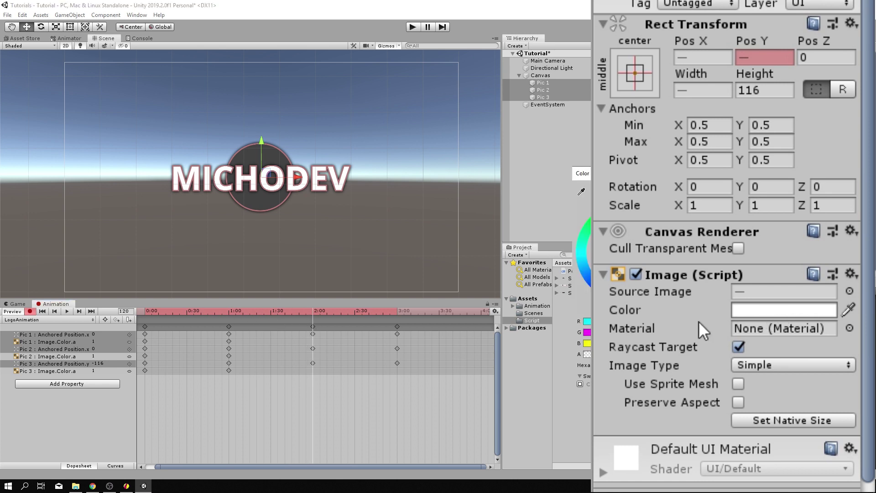
click(651, 354)
click(668, 173)
Step: At 3:00, lower the Image colour alpha of all three pictures to 0
drag(310, 312, 398, 319)
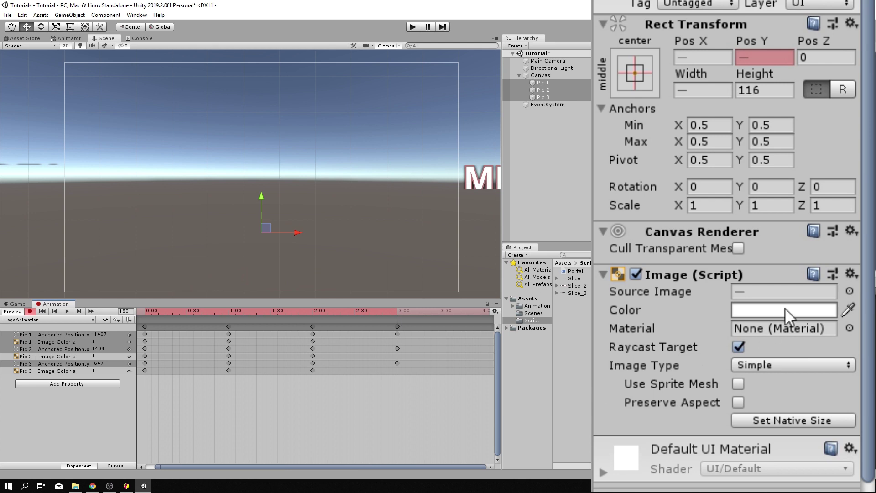
click(772, 314)
drag(648, 354, 566, 351)
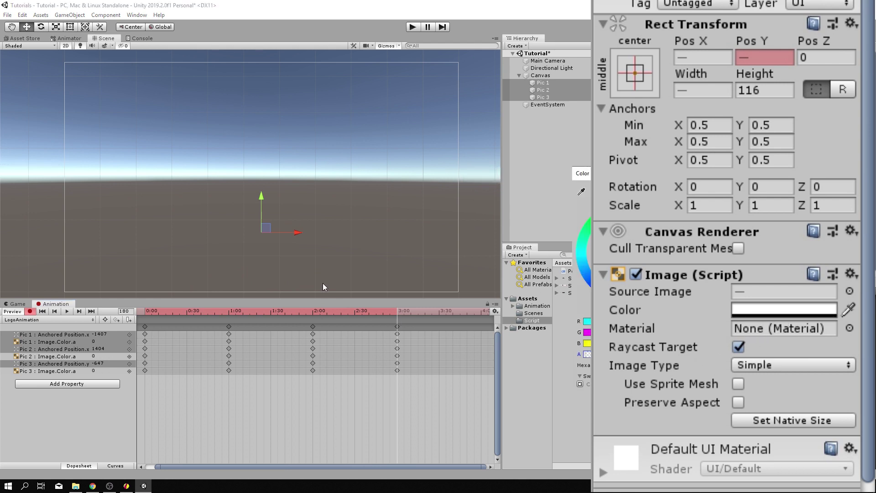
Step: Play LogoAnimation to check the slices sliding and fading in and out, and stop the preview
scroll(184, 228, down, 4)
click(400, 316)
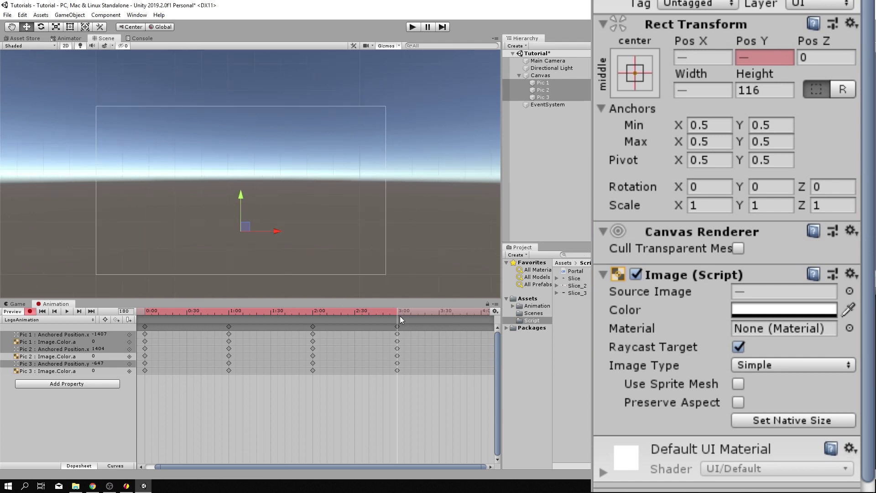
click(67, 311)
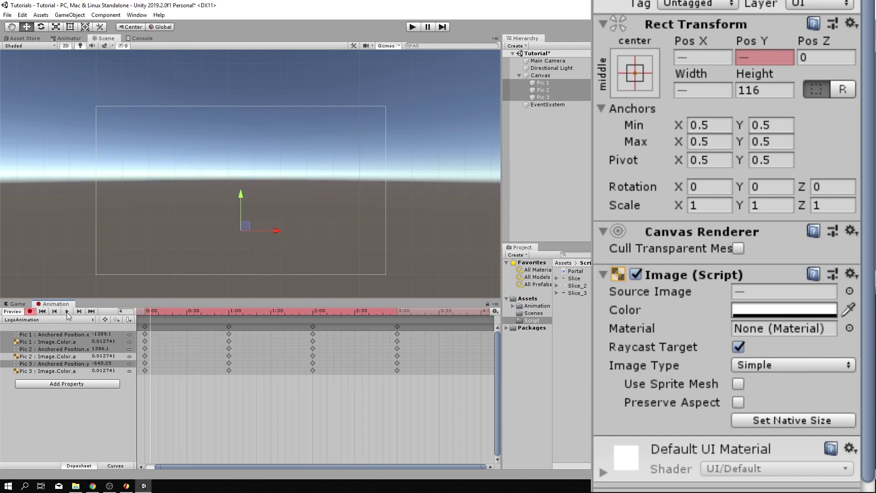
click(67, 311)
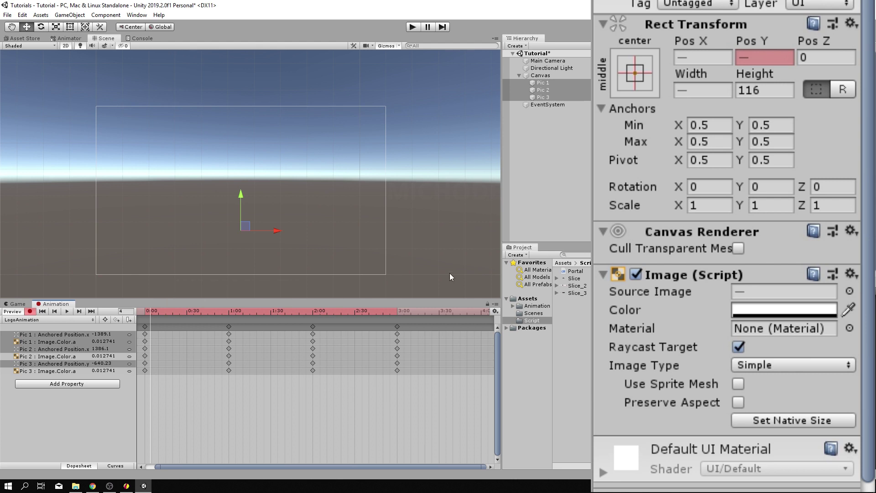